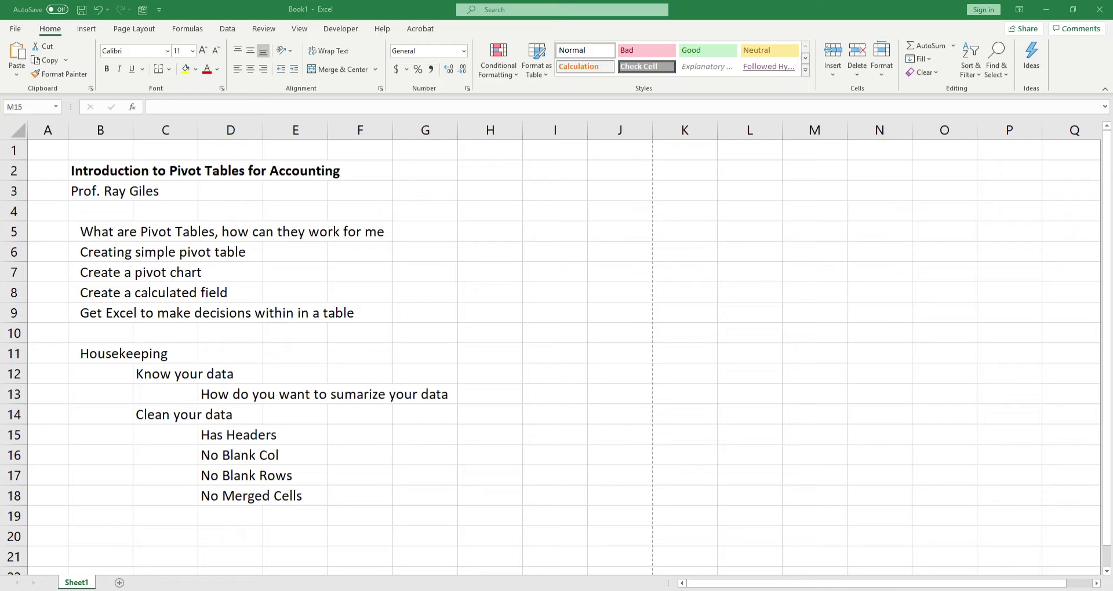
Step: Review the pivot table outline down to the housekeeping notes and bring up the La Romana Resort workbook
scroll(576, 407, "up", 2)
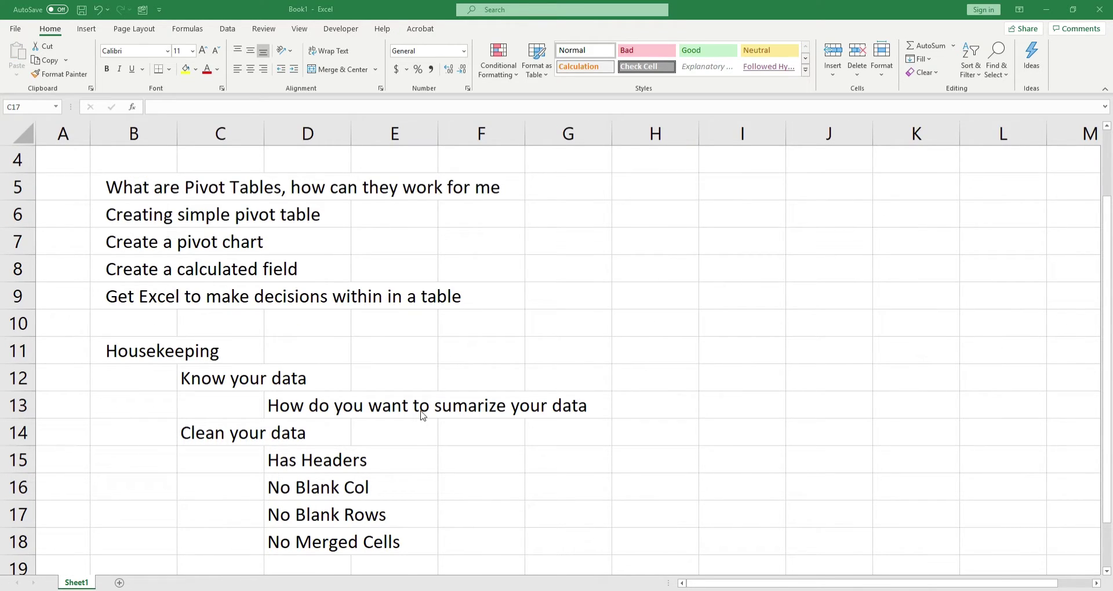
scroll(426, 377, "down", 1)
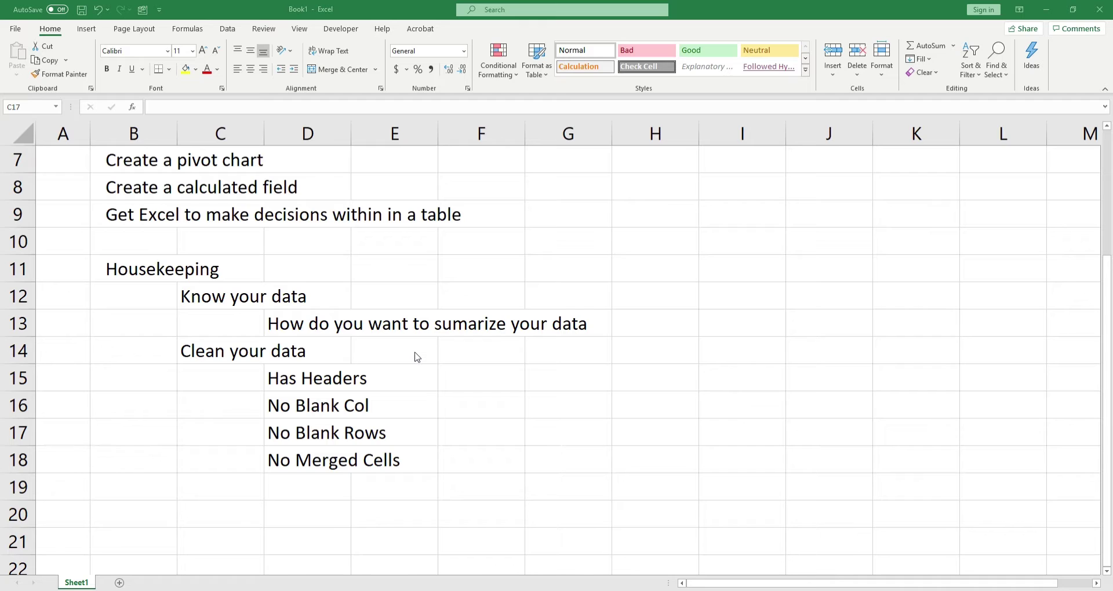
mouse_move(554, 590)
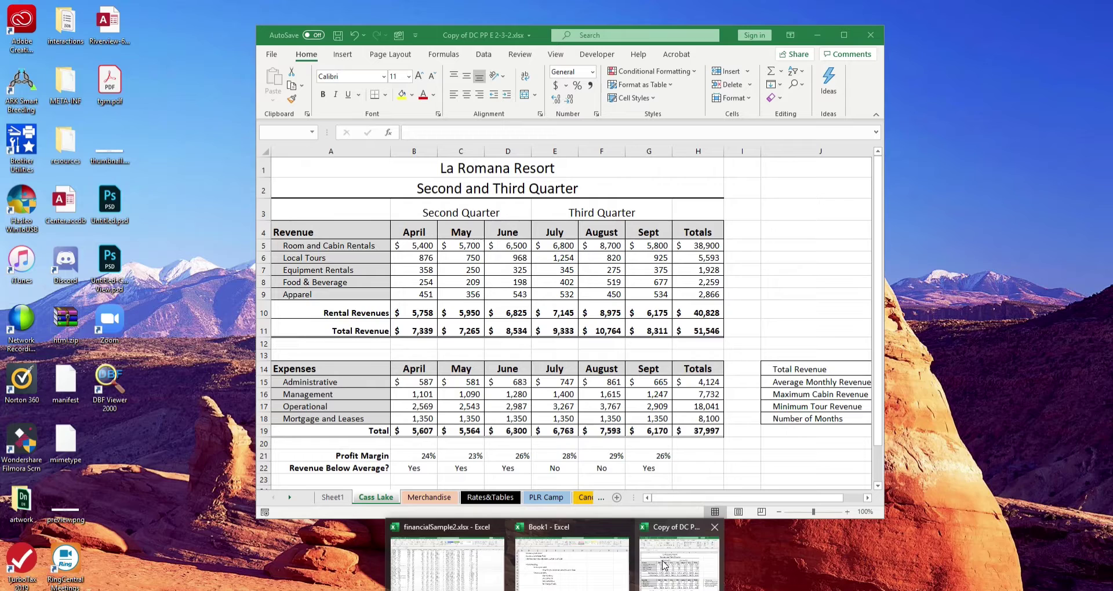
left_click(664, 564)
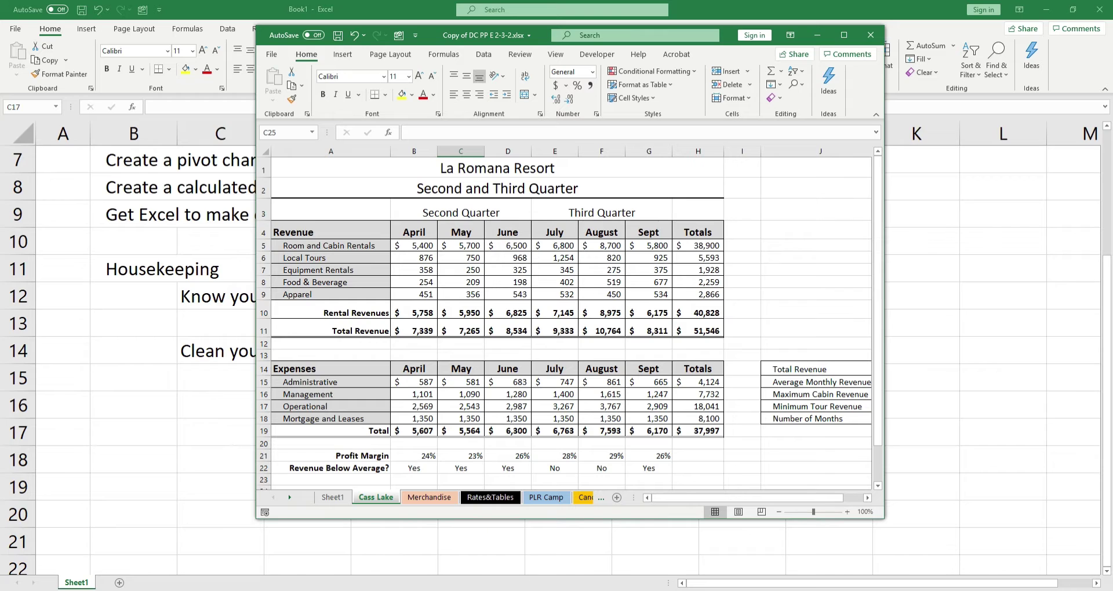
Step: Switch to the financialSample2.xlsx workbook to view its Data sheet
mouse_move(555, 590)
left_click(497, 589)
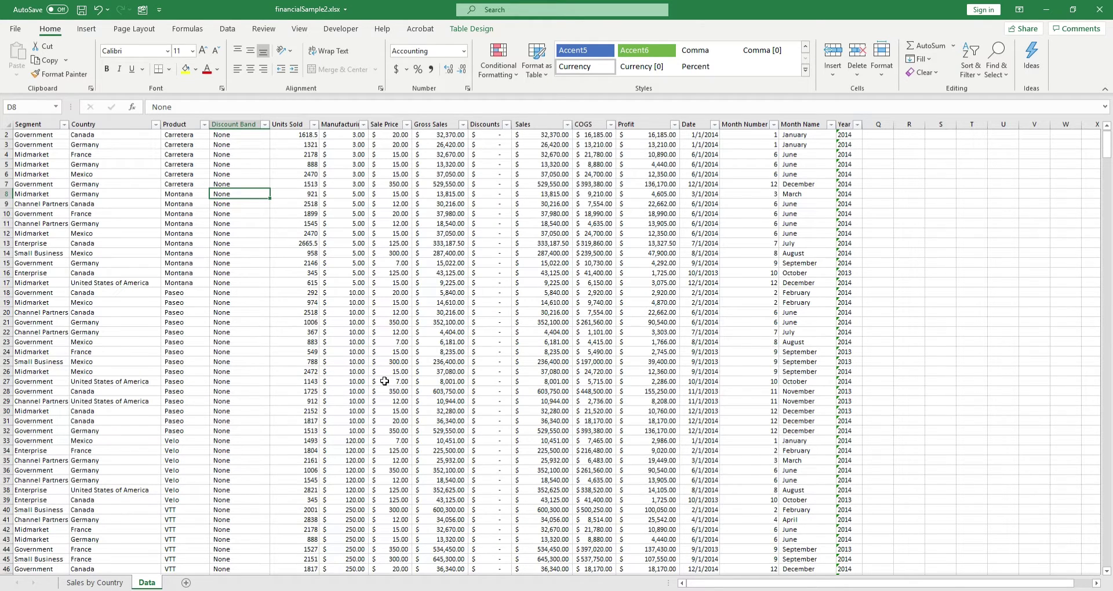
scroll(385, 382, "up", 1)
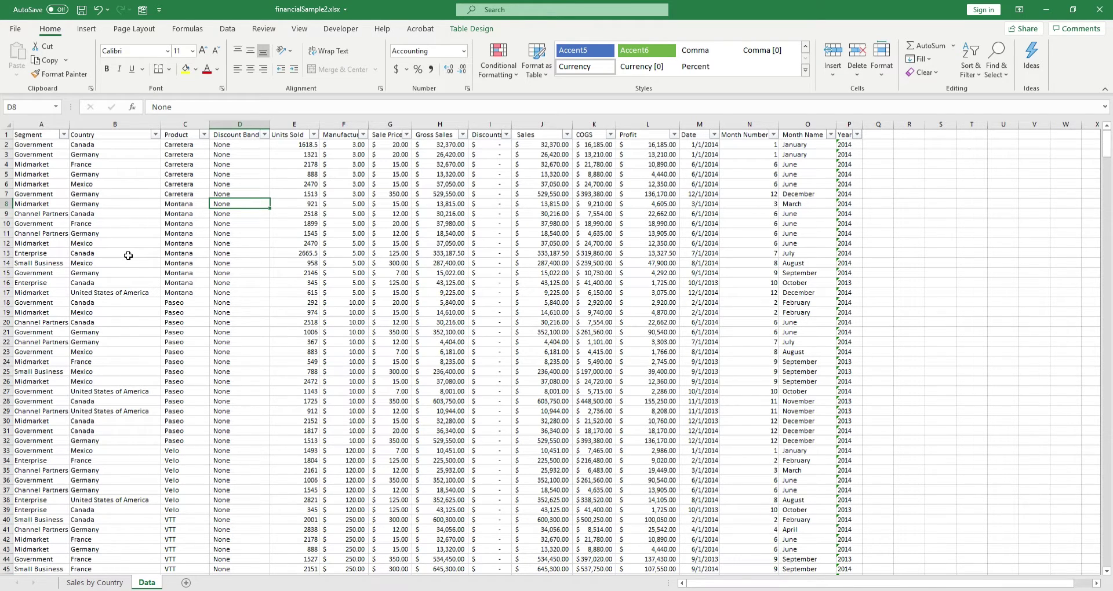
scroll(308, 270, "up", 2)
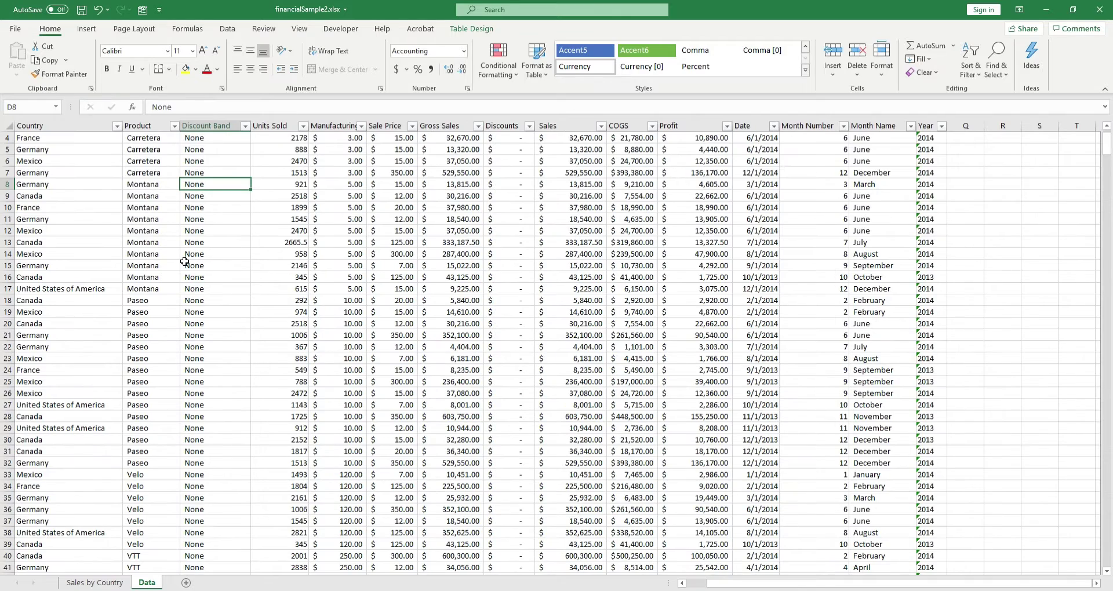
scroll(147, 263, "up", 1)
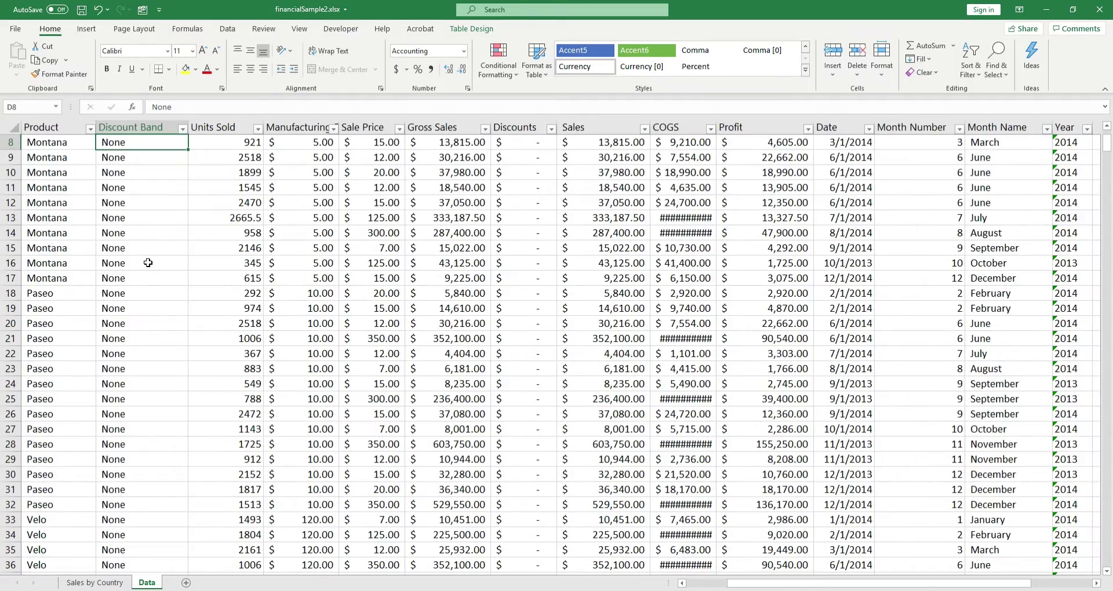
Step: Select the Segment header in cell A1 of the Data sheet
key("Left")
key("Left")
key("Left")
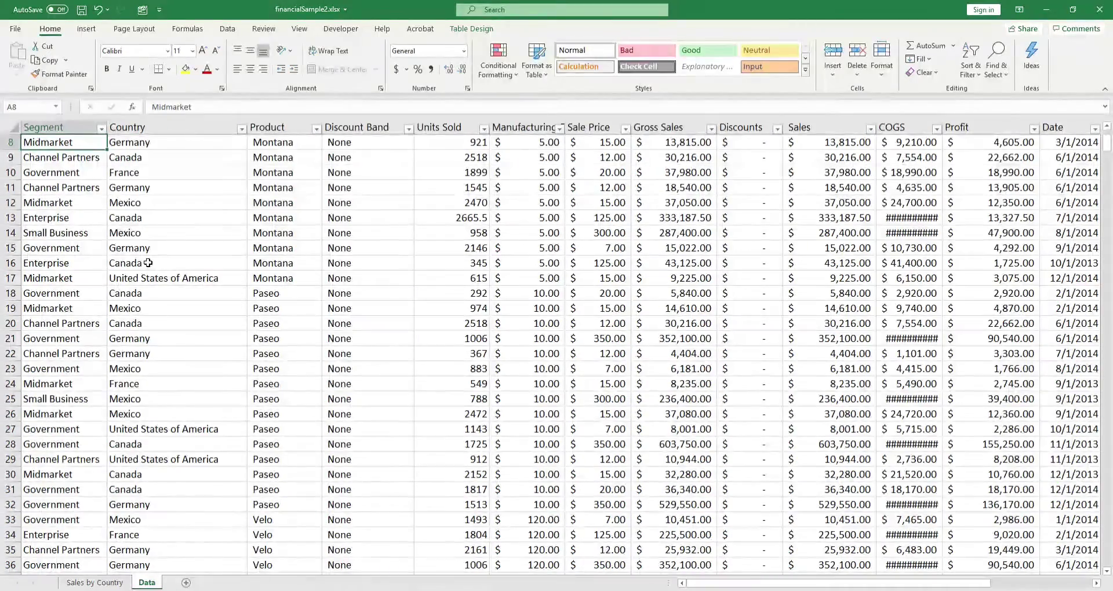
key("Up")
key("Up")
key("Up")
key("Up")
key("Up")
key("Up")
key("Up")
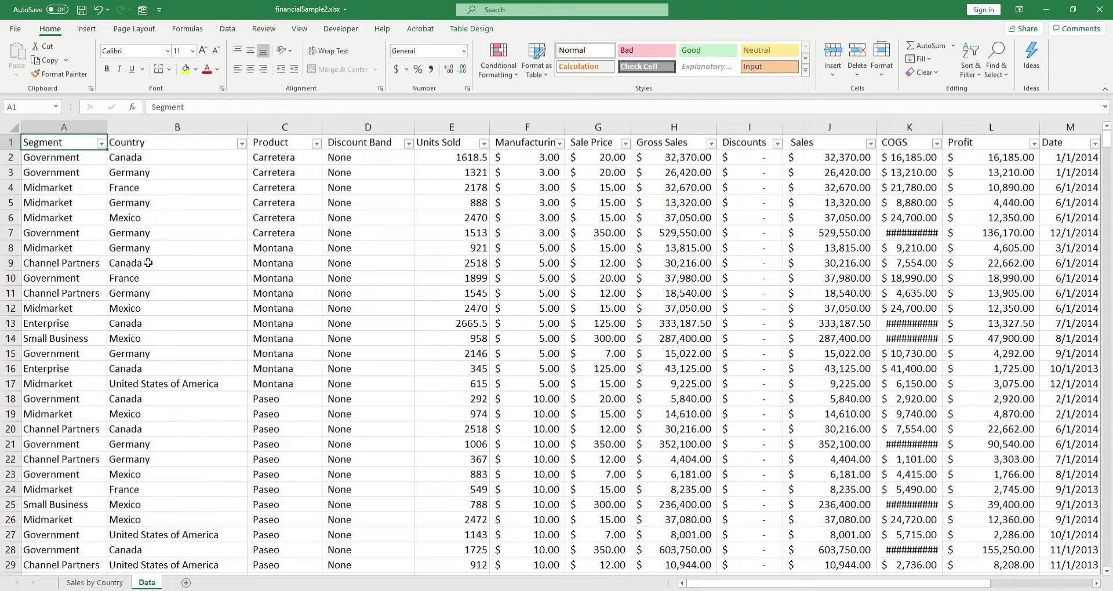
Step: Examine the data table's column headers from Segment through COGS, along with the rest of the table's columns
key("Right")
key("Right")
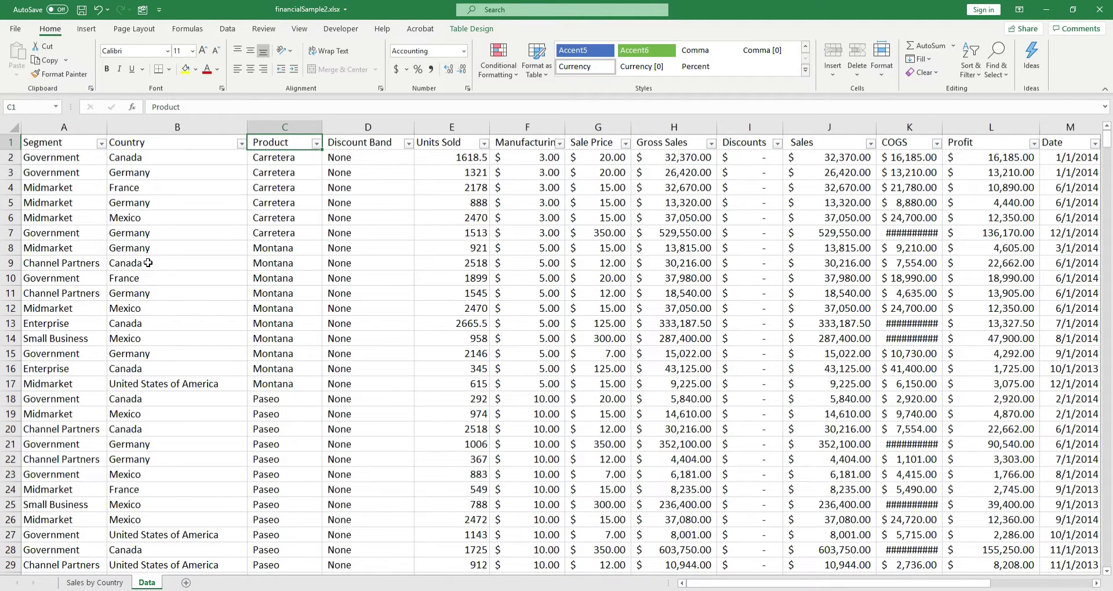
key("Right")
key("Right")
key("Right")
key("Right")
key("Right")
key("Right")
key("Right")
key("Right")
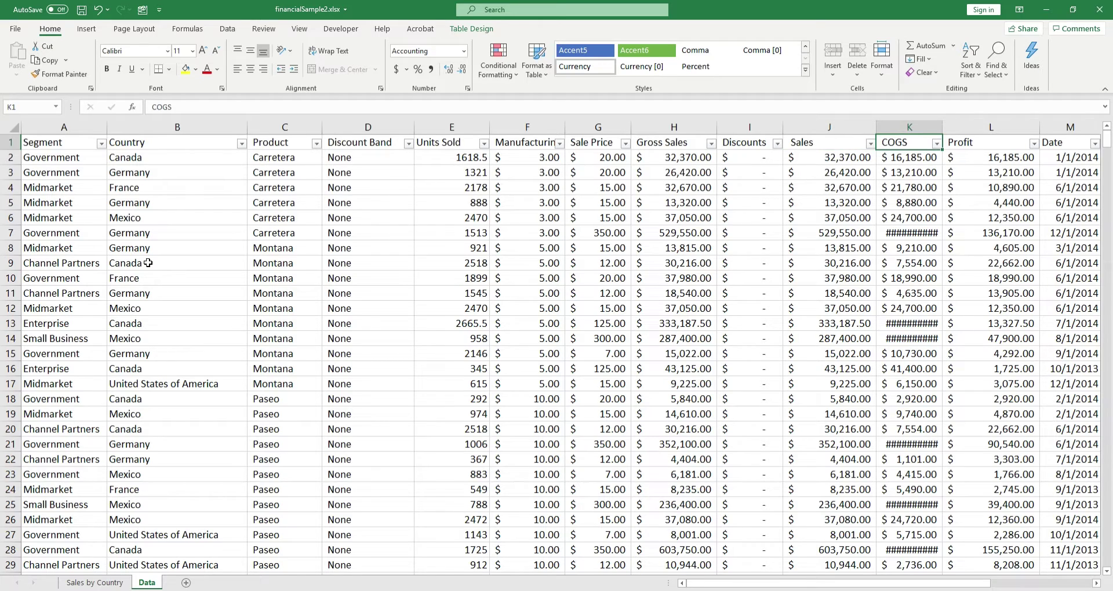
key("Left")
key("Left")
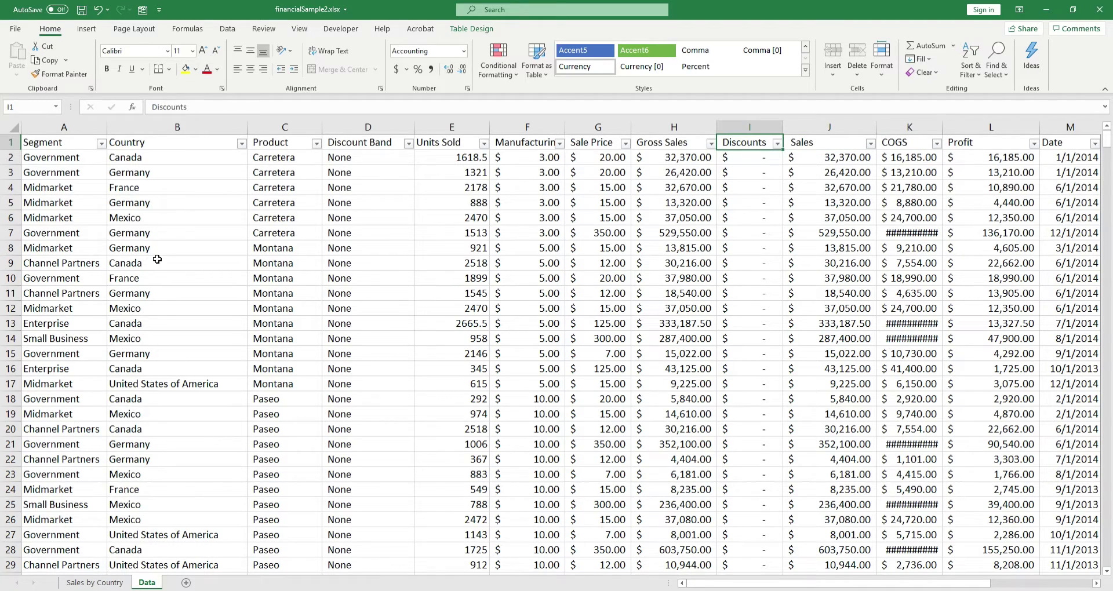
scroll(133, 295, "down", 2, "ctrl")
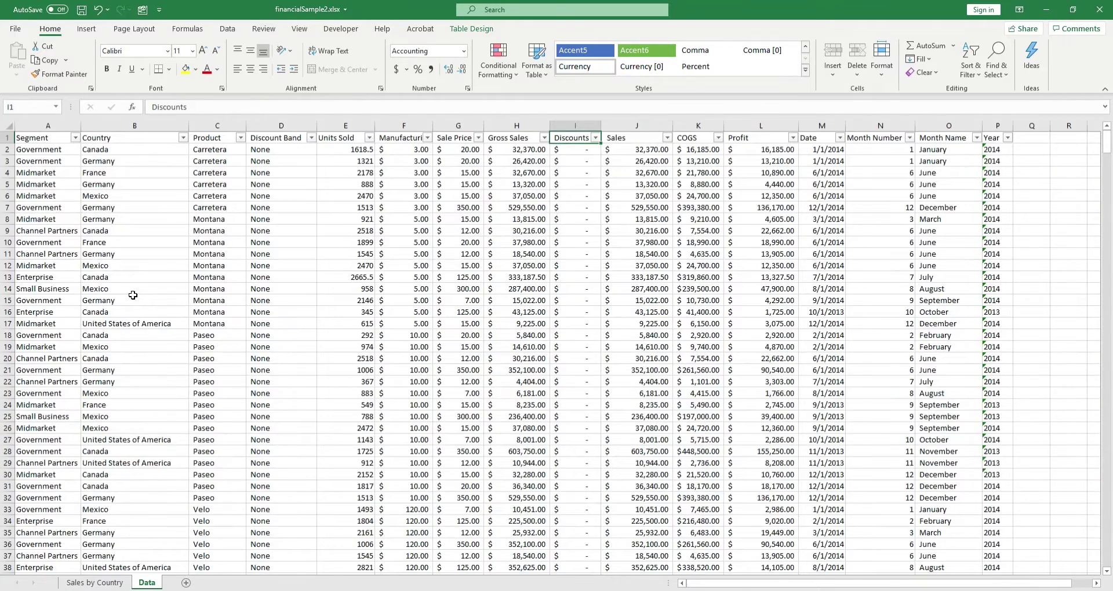
scroll(133, 295, "down", 3, "ctrl")
scroll(133, 295, "up", 1, "ctrl")
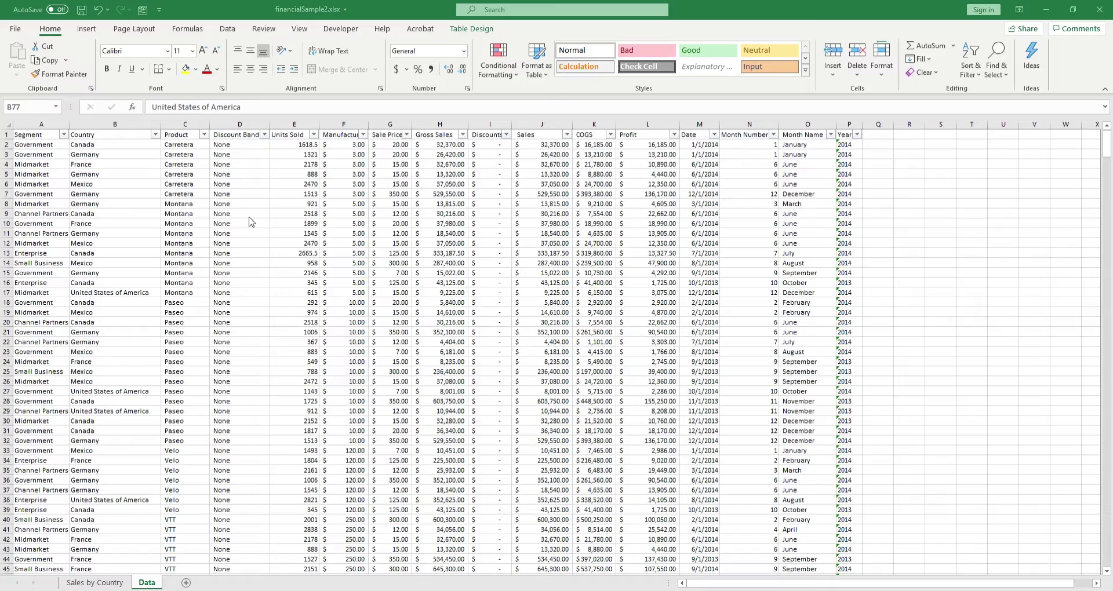
Step: Delete the two blank rows among the Carretera records, row 62 and the one five records below it
scroll(251, 222, "down", 12)
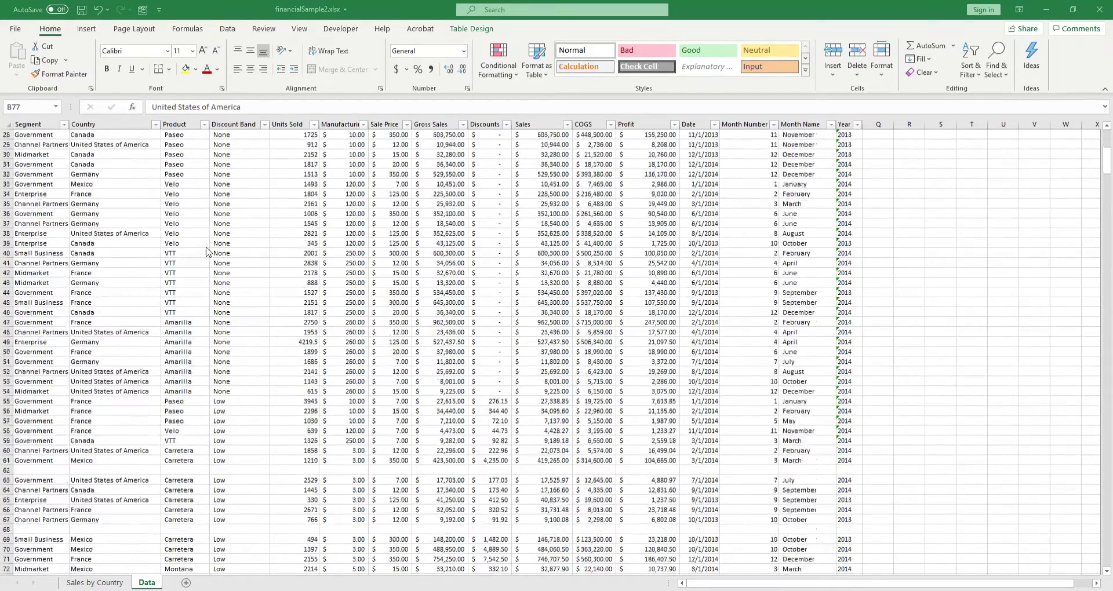
scroll(208, 254, "down", 5)
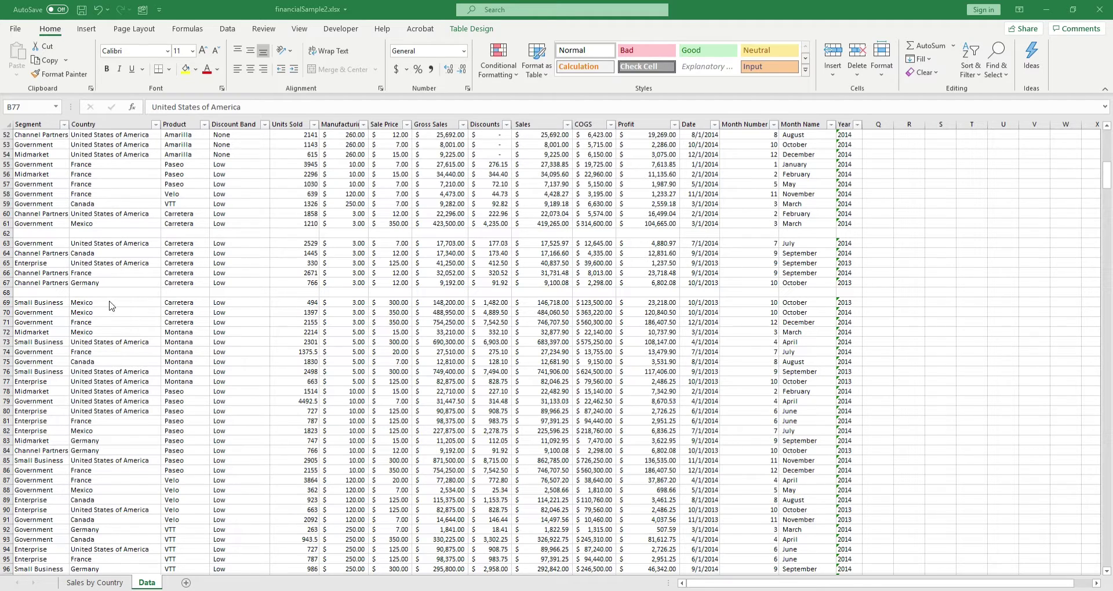
left_click(7, 234)
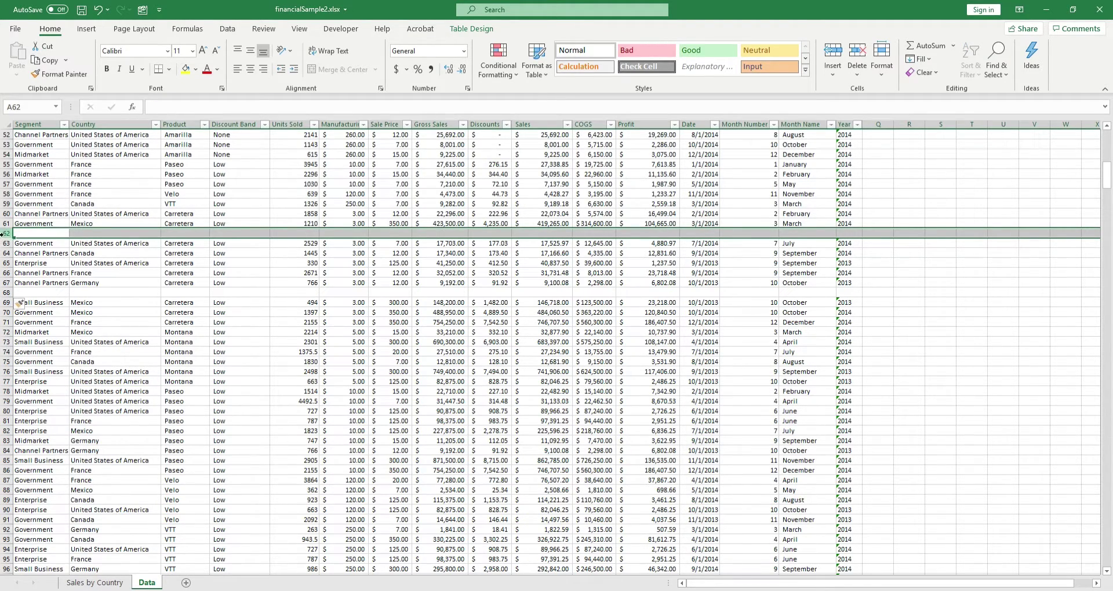
right_click(10, 234)
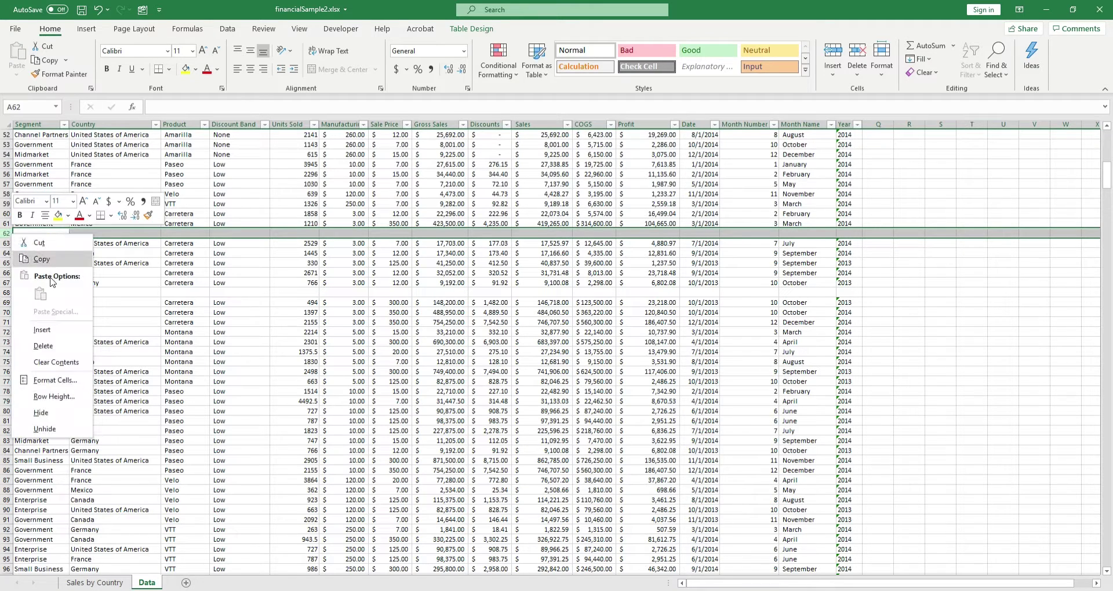
left_click(43, 346)
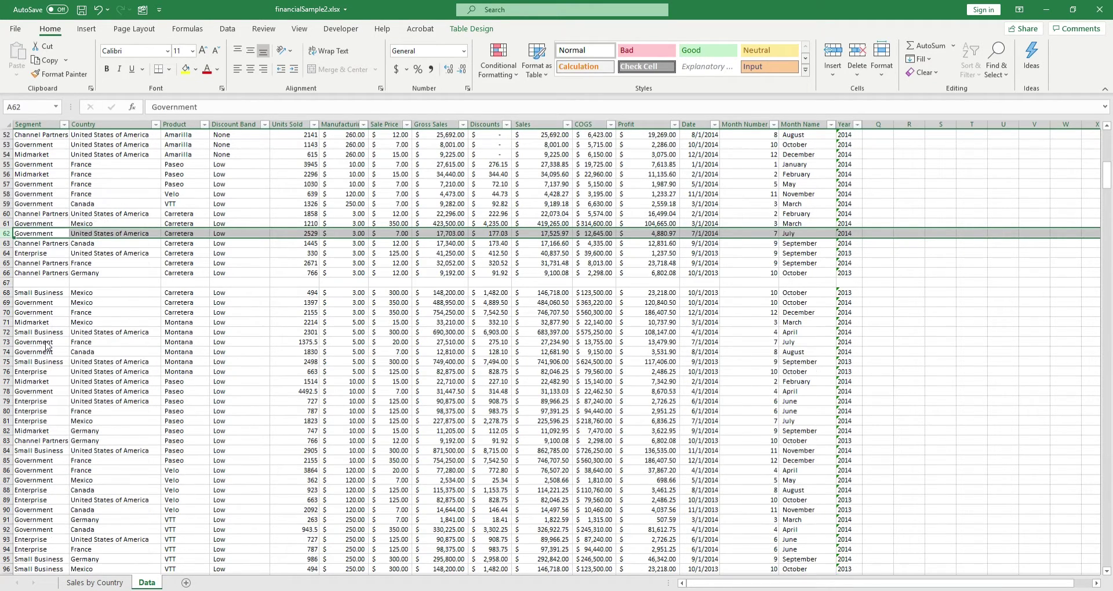
right_click(5, 283)
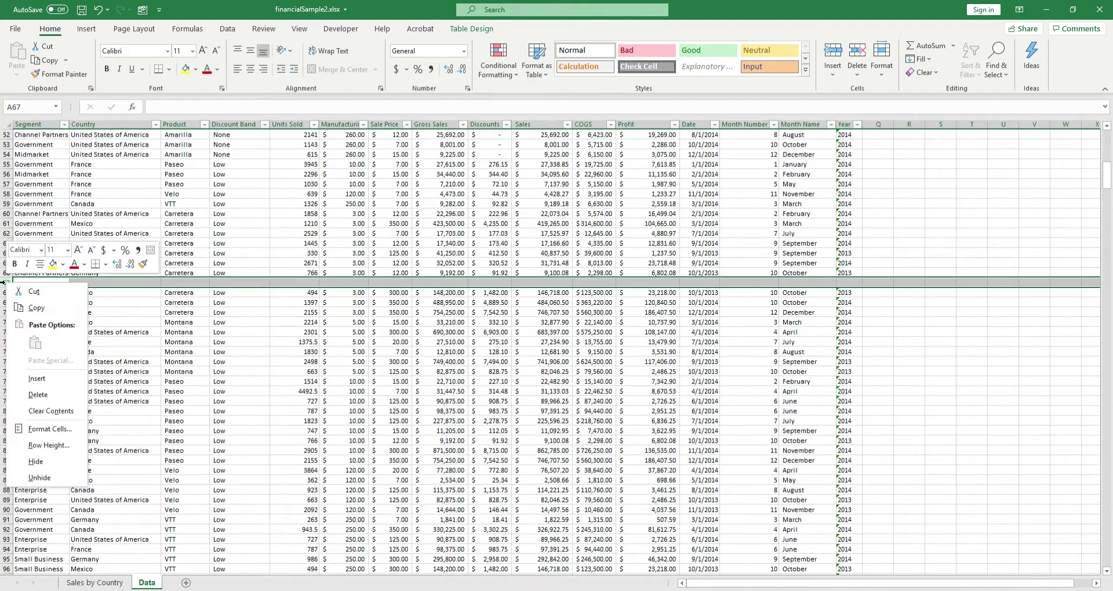
left_click(43, 396)
Step: Check the remaining records for blank rows and review the columns from Segment to Manufacturing Price
scroll(180, 283, "down", 16)
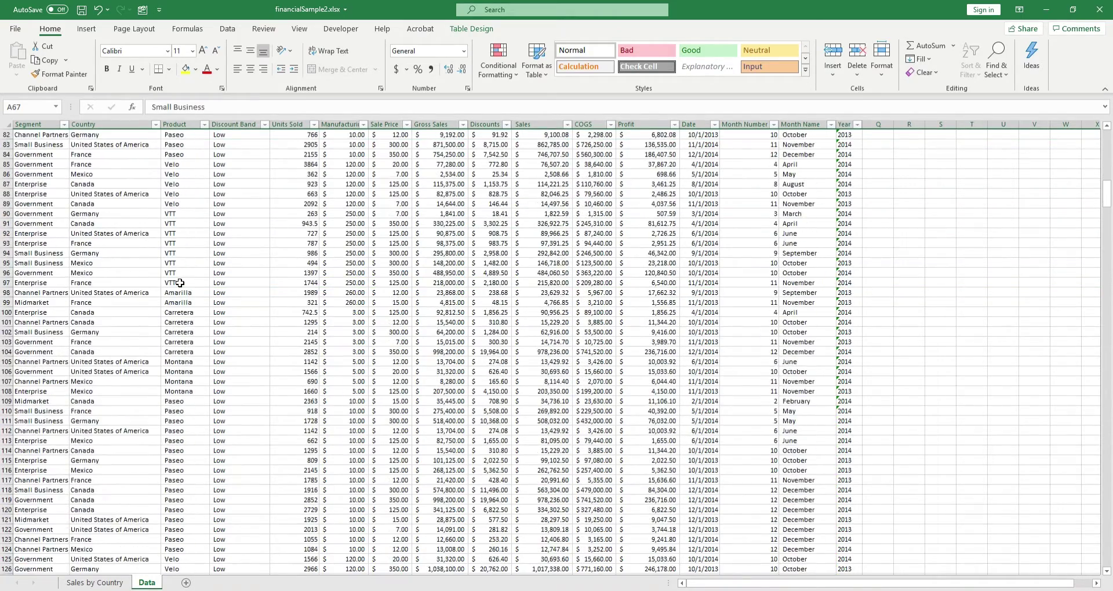
scroll(180, 283, "down", 20)
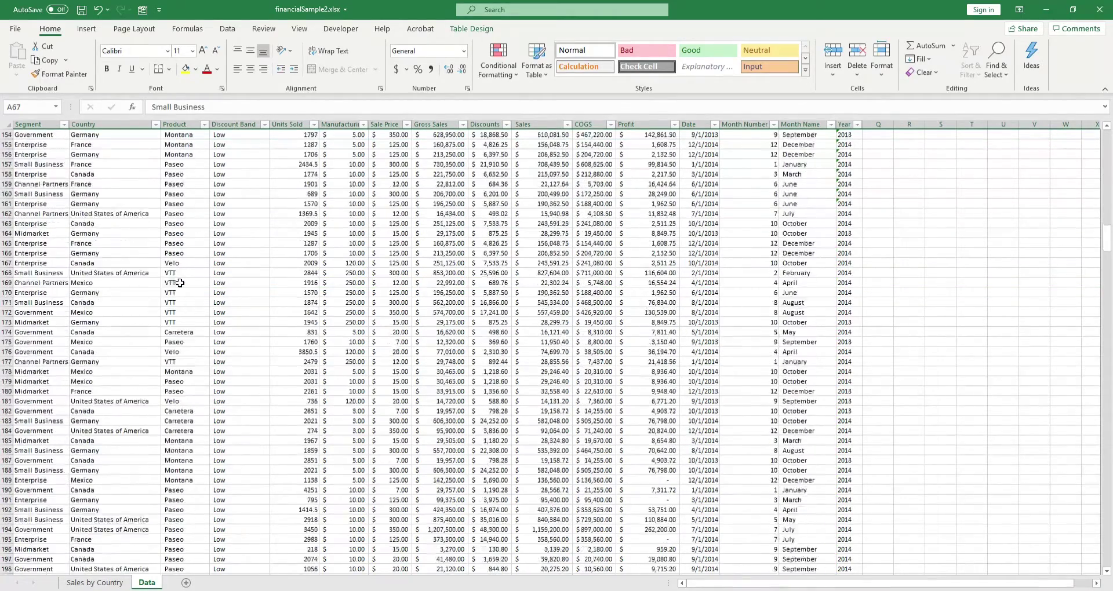
scroll(180, 283, "down", 4)
left_click_drag(1108, 270, 1092, 145)
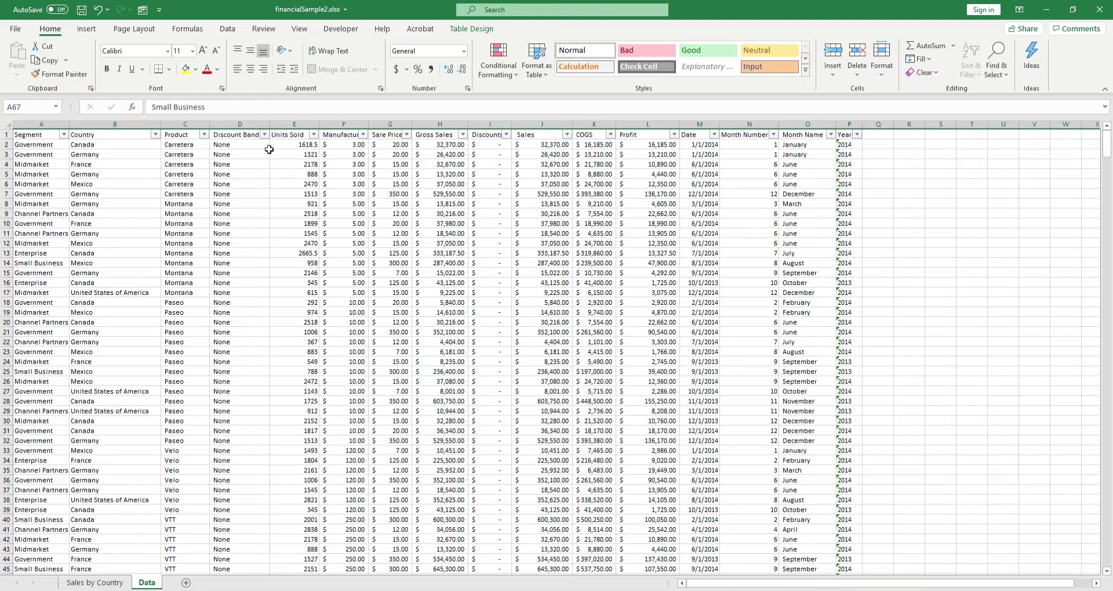
left_click(37, 135)
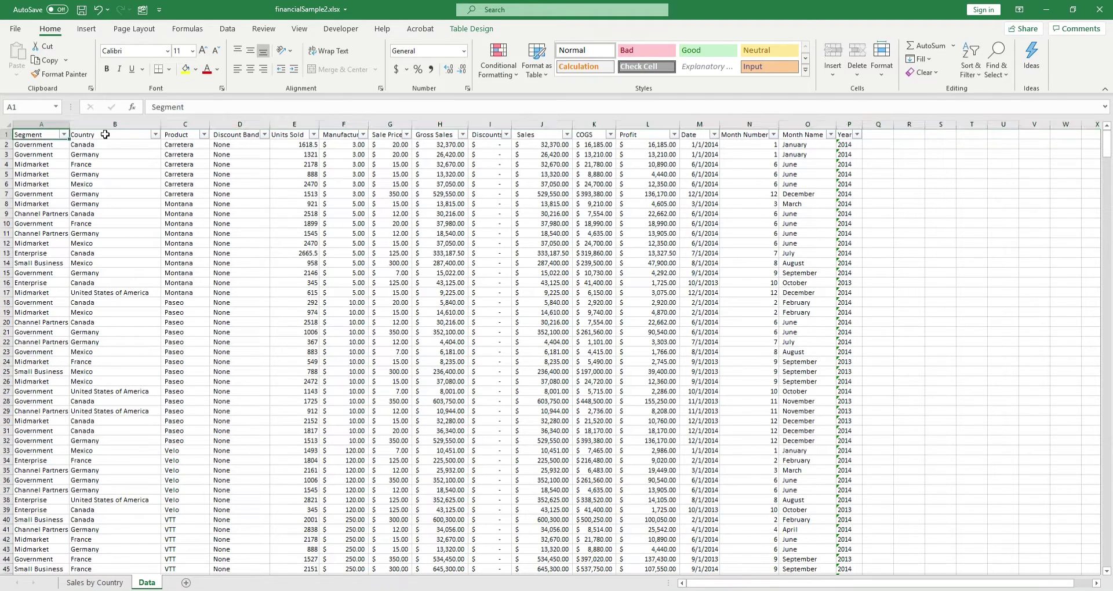
left_click(105, 135)
left_click(171, 137)
left_click(240, 124)
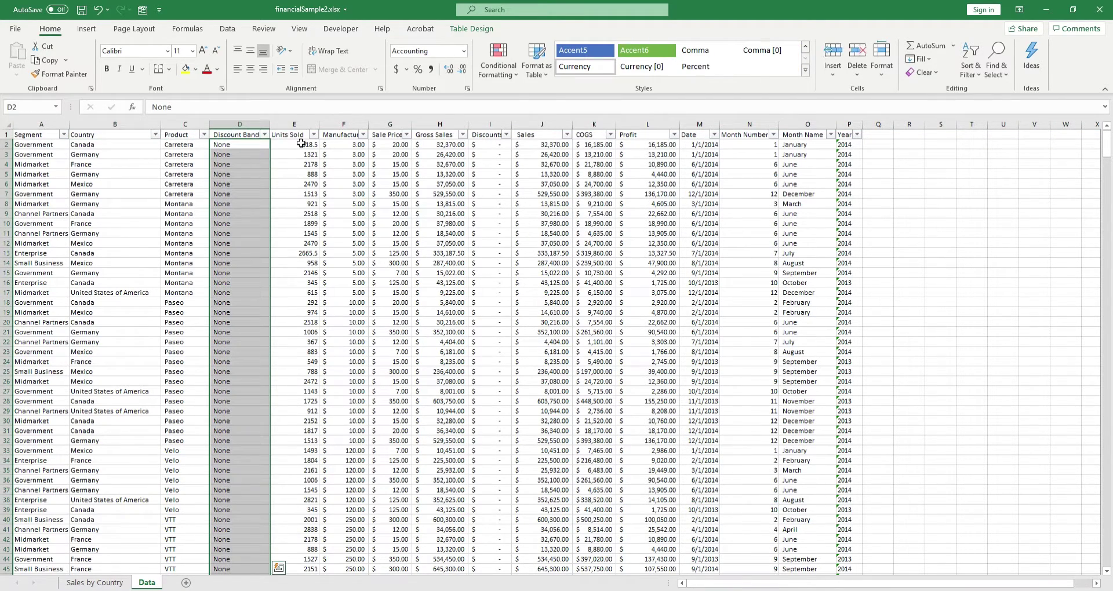
left_click(292, 125)
left_click(351, 144)
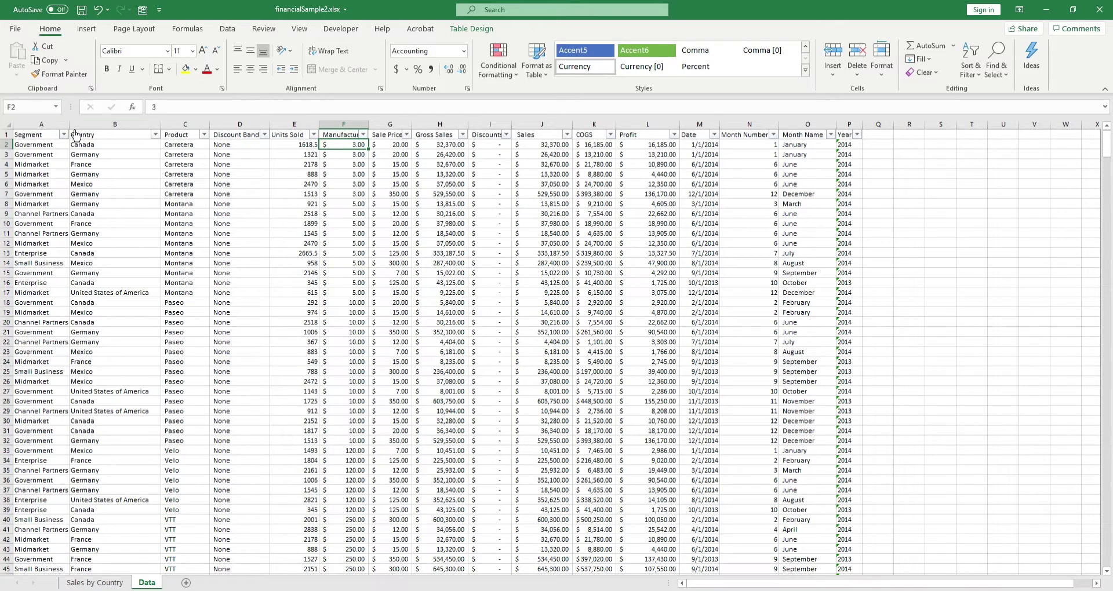
Step: Open the recommended PivotTables for the financial data table, using a cell in its Country column
left_click(112, 174)
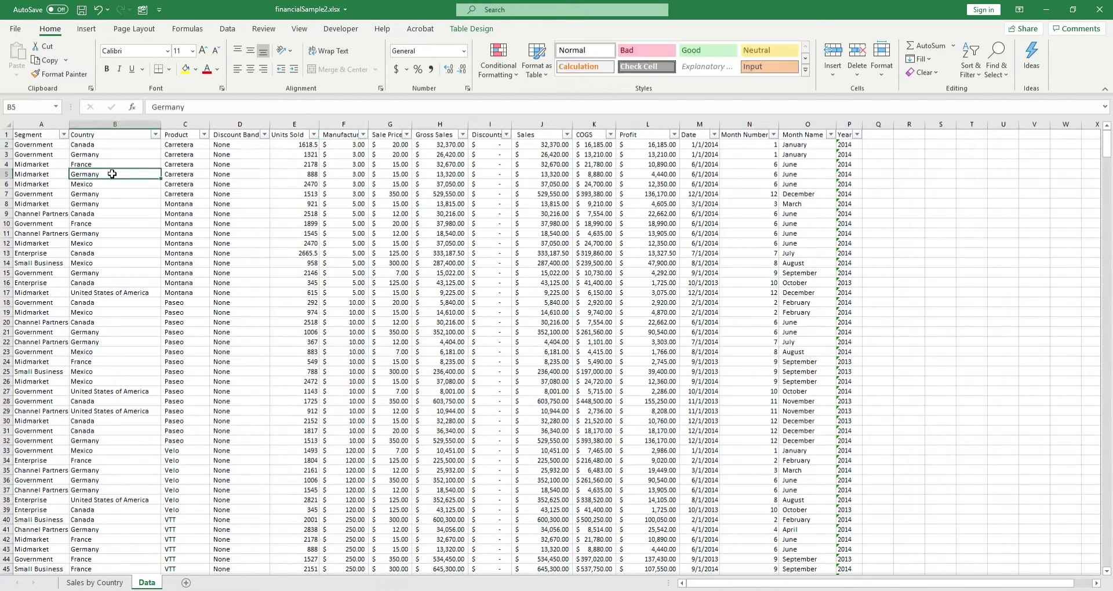
left_click(89, 32)
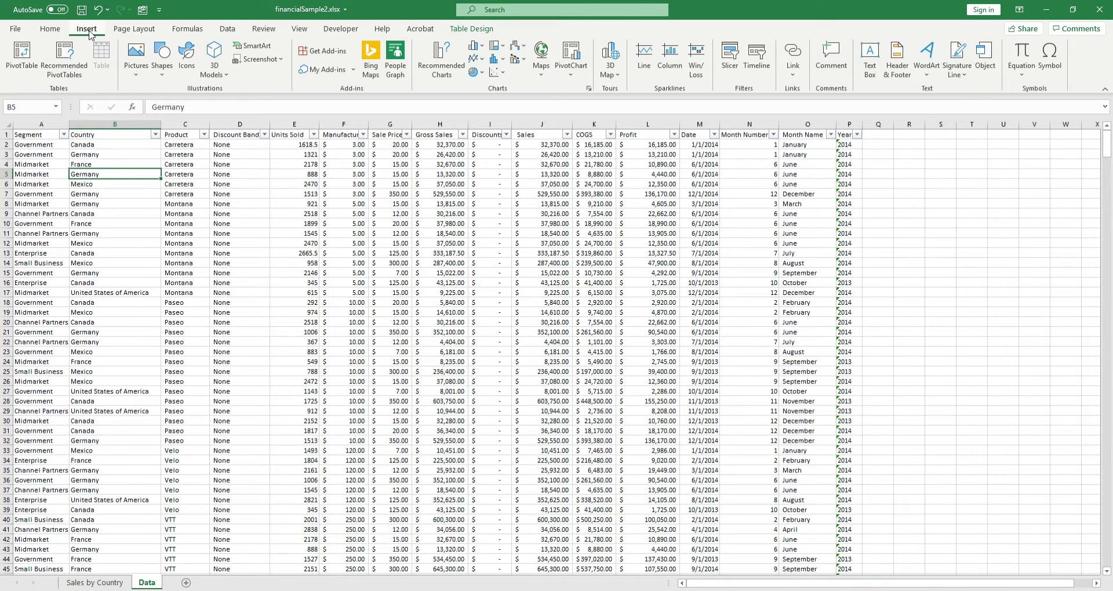
left_click(55, 72)
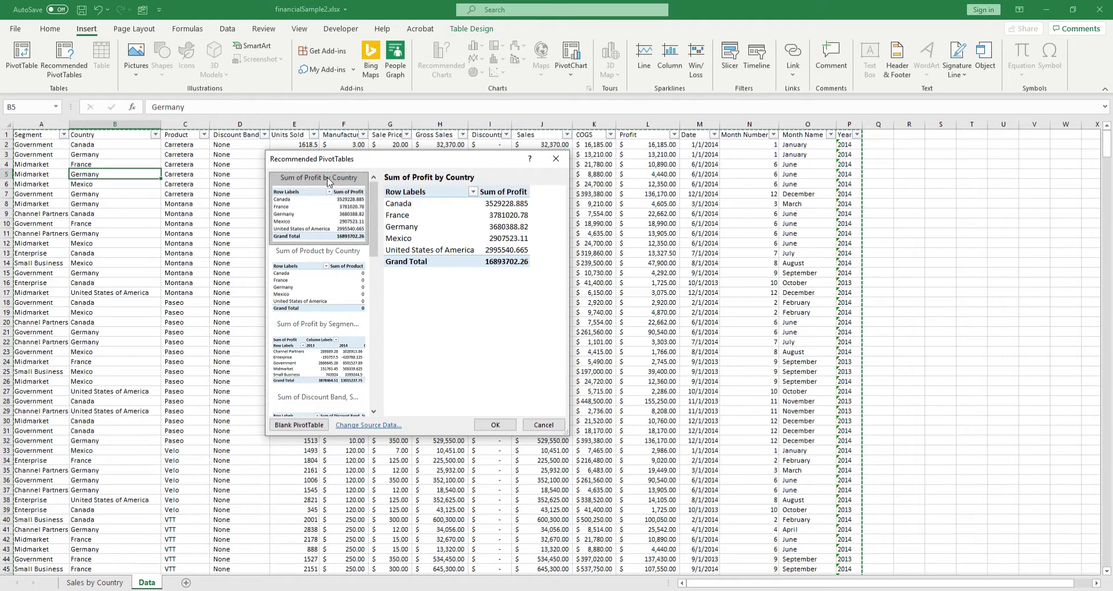
Step: Preview the recommended PivotTable layouts for the financial data, and close the recommendations without inserting one
left_click(353, 272)
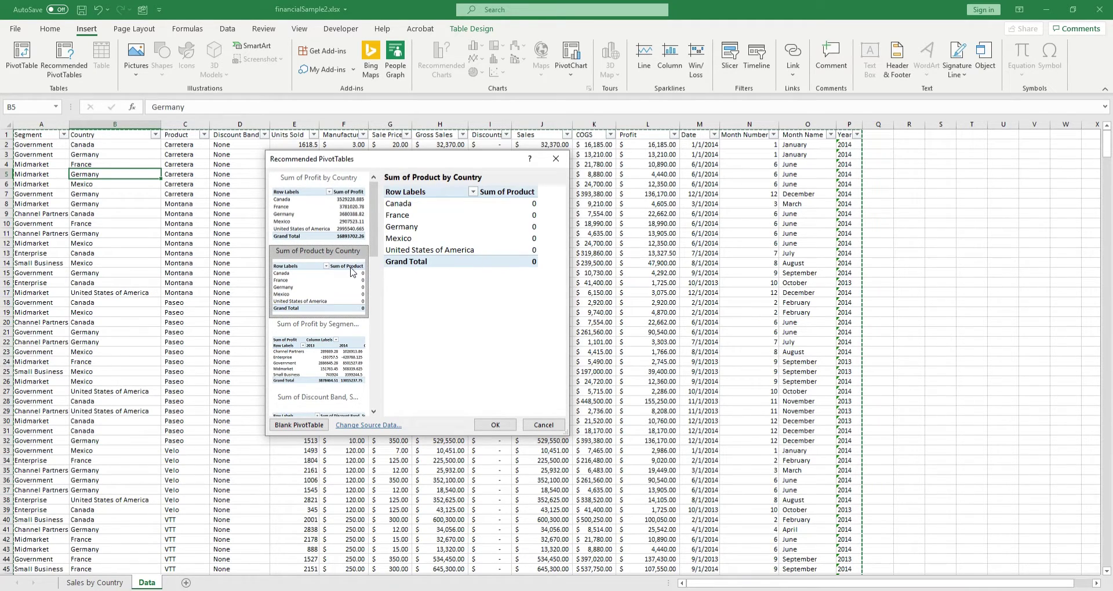
key("Down")
key("Down")
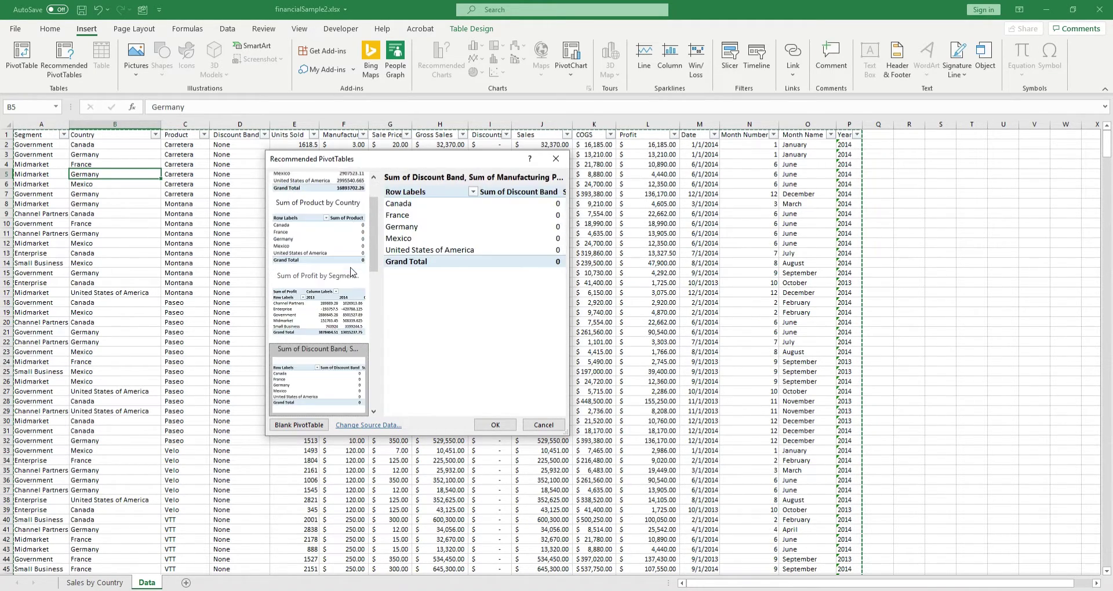
key("Down")
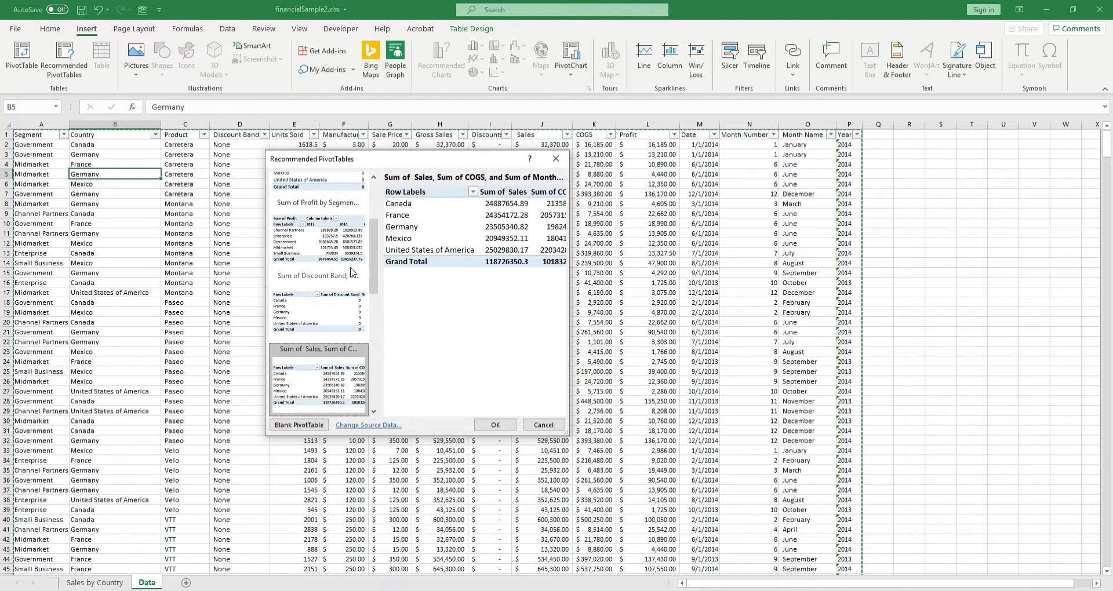
key("Down")
key("Down")
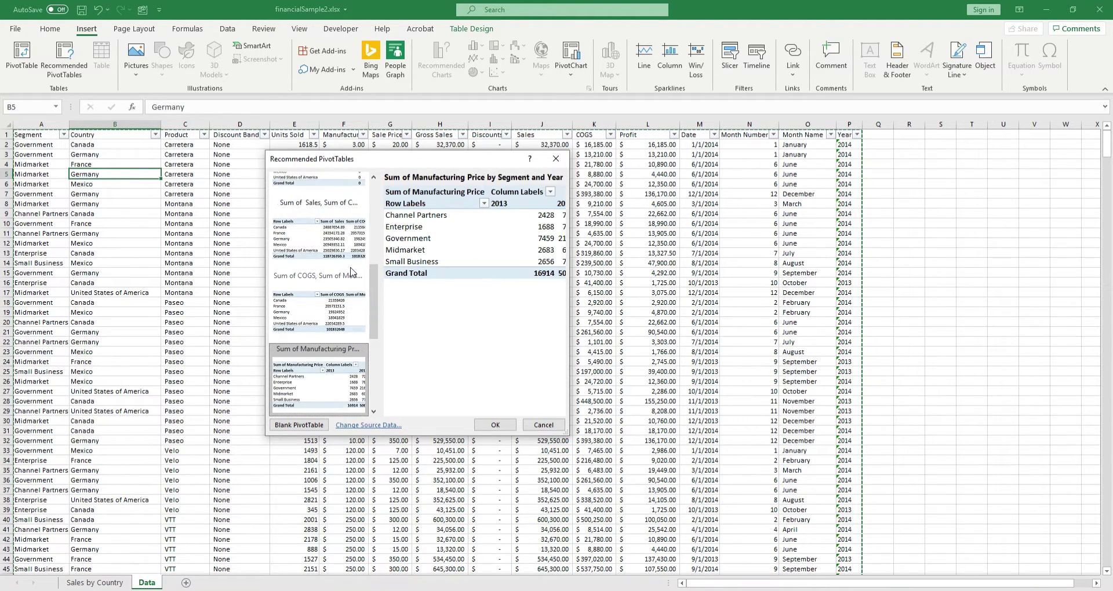
key("Down")
key("Down")
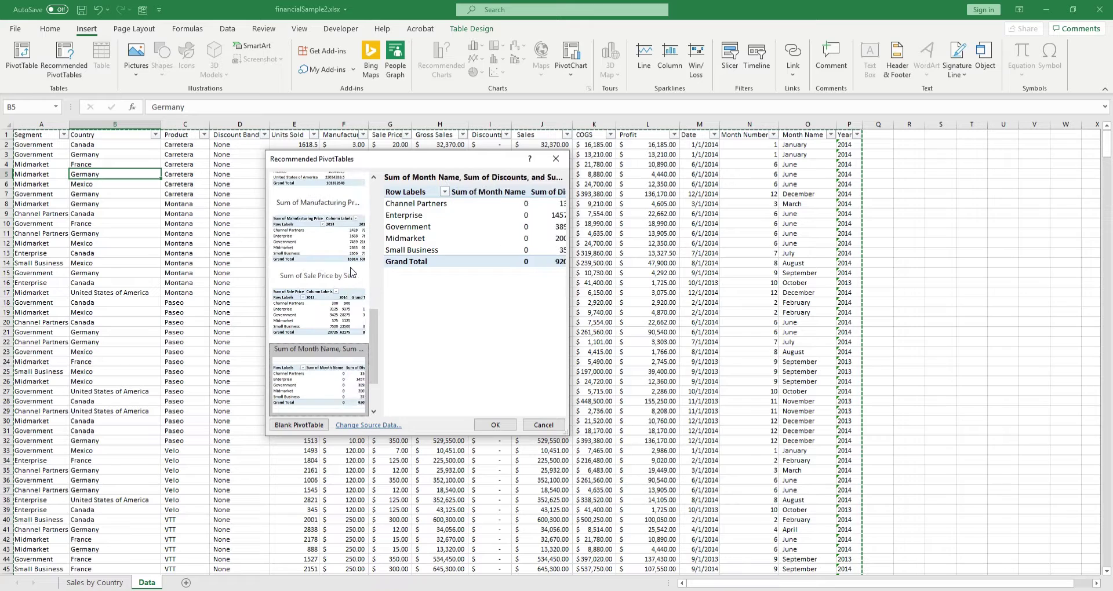
key("Up")
key("Up")
key("Up")
key("Up")
key("Up")
key("Up")
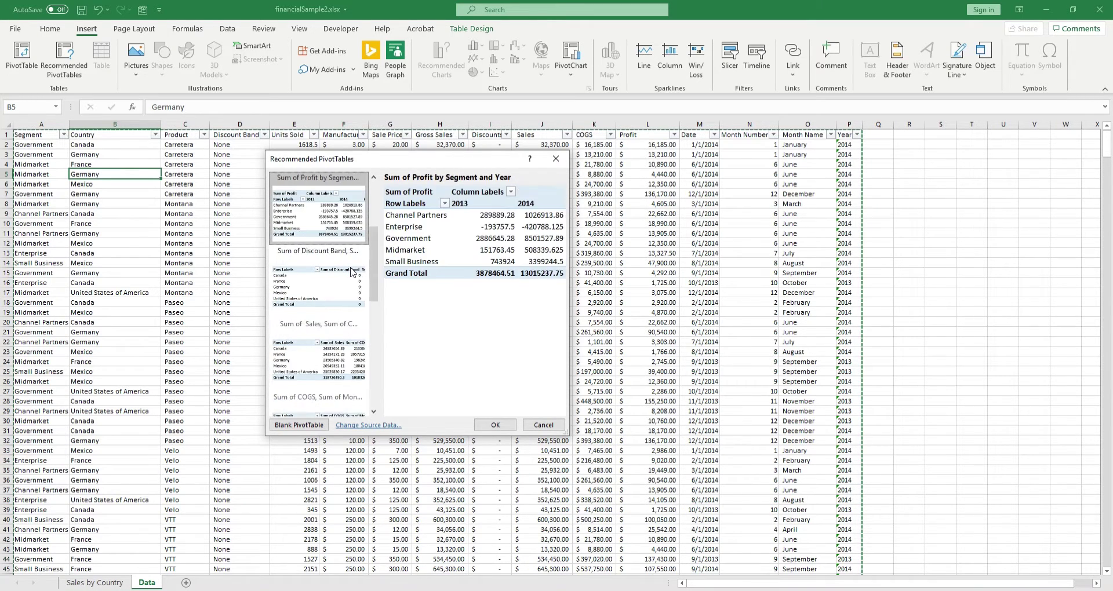
left_click(539, 426)
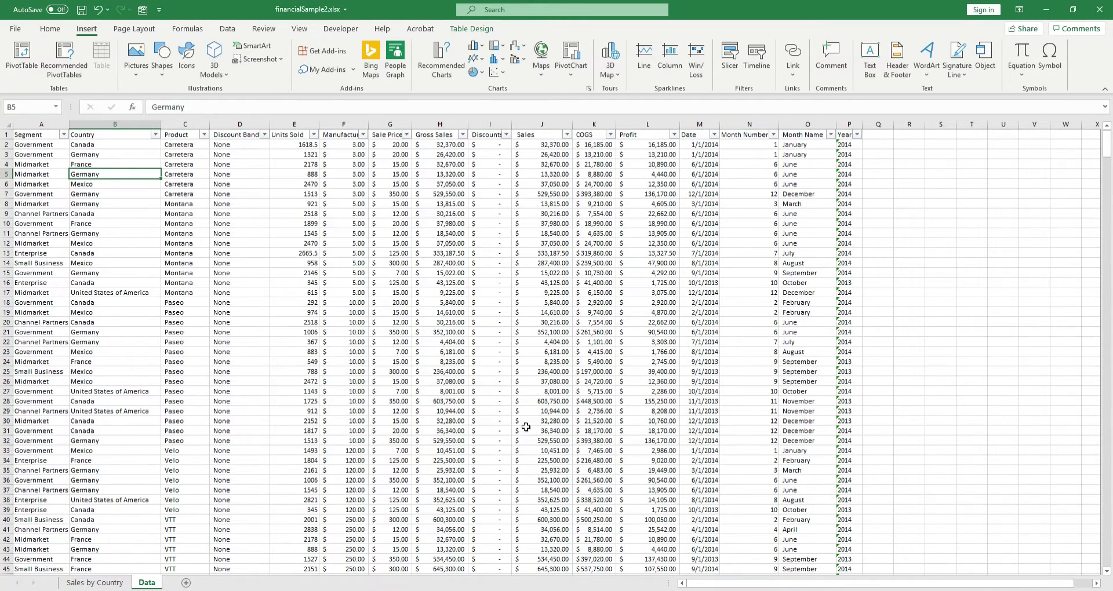
Step: Create a PivotTable from the financials table on a new worksheet and rename that sheet Pivot
left_click(21, 58)
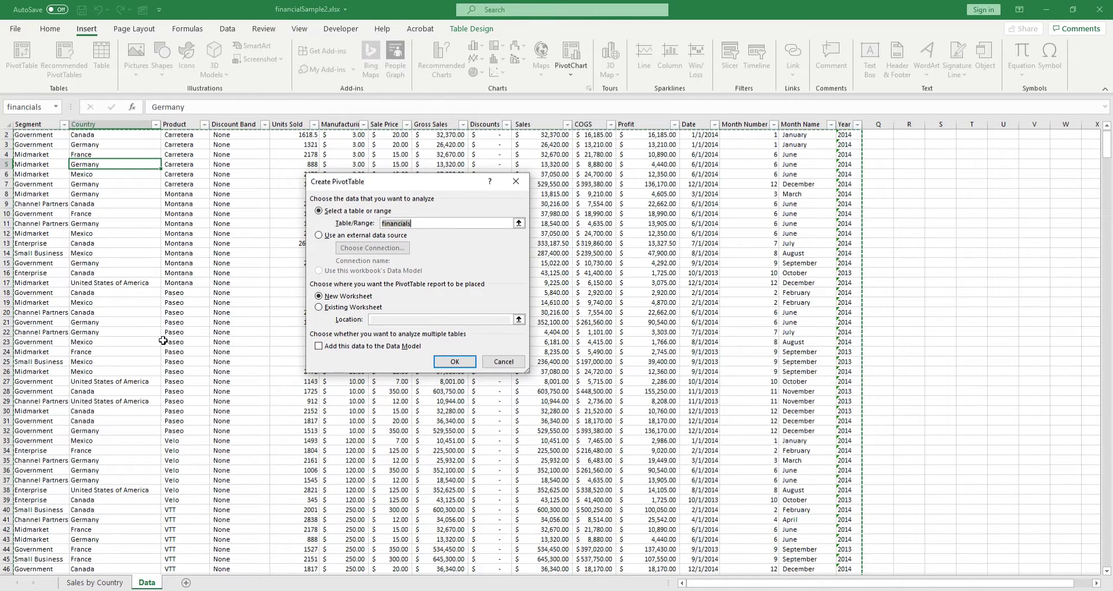
left_click(455, 369)
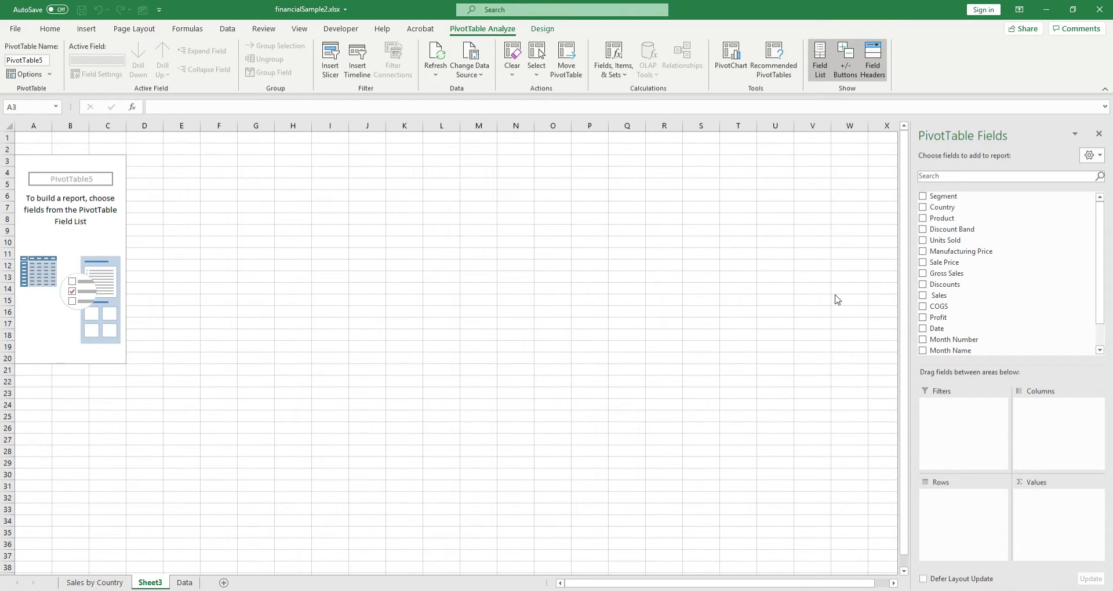
double_click(151, 583)
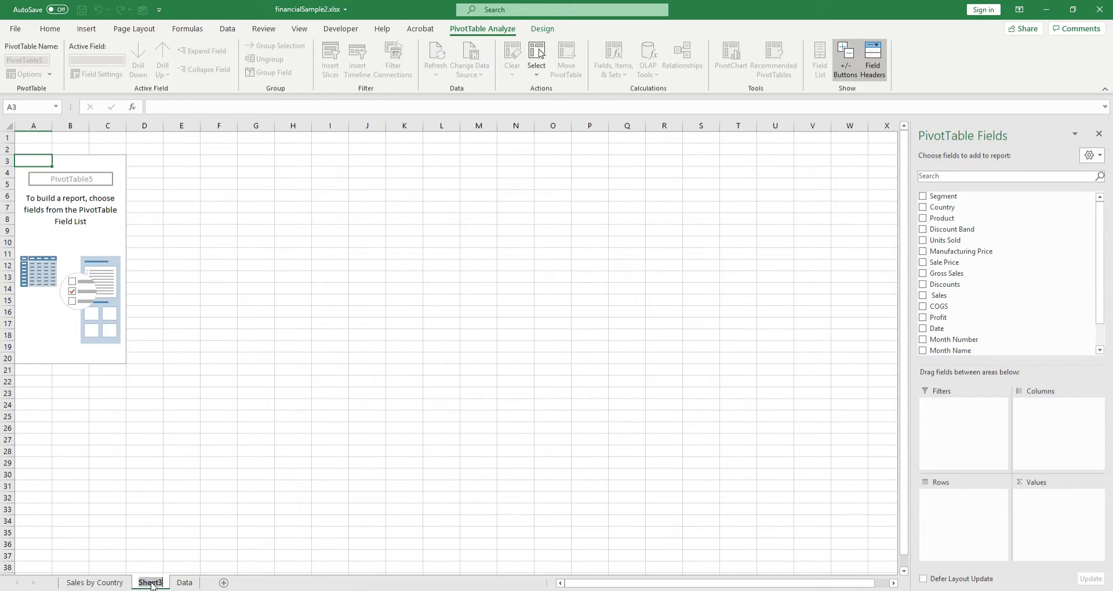
type("Pv")
key("BackSpace")
type("ivot")
key("Return")
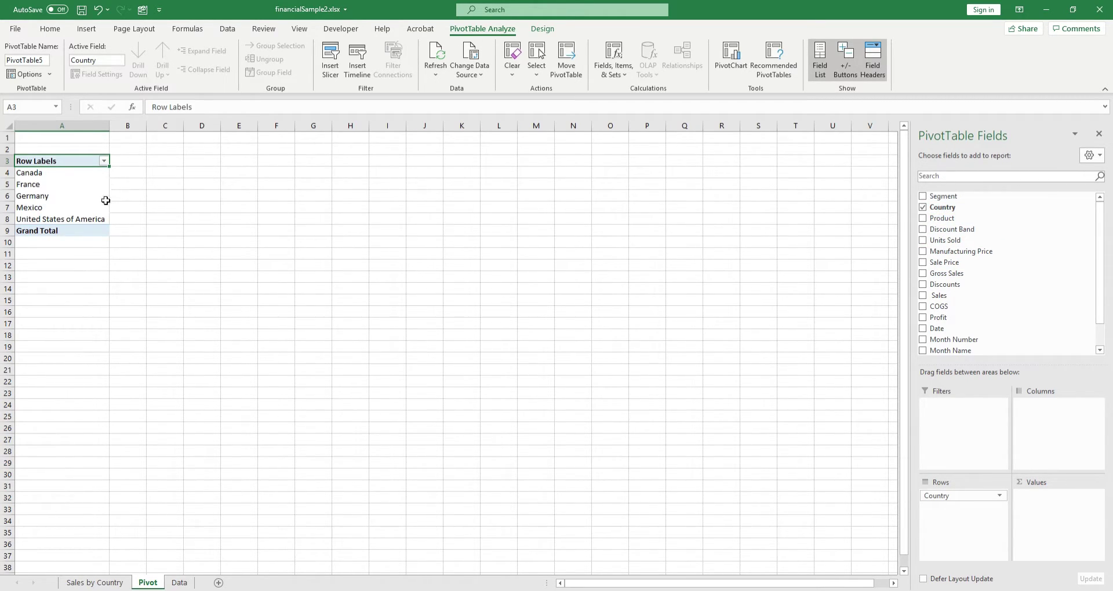
Step: Lay out the PivotTable with Country as rows, Sales and Profit as summed values, and Product as a filter
left_click(924, 296)
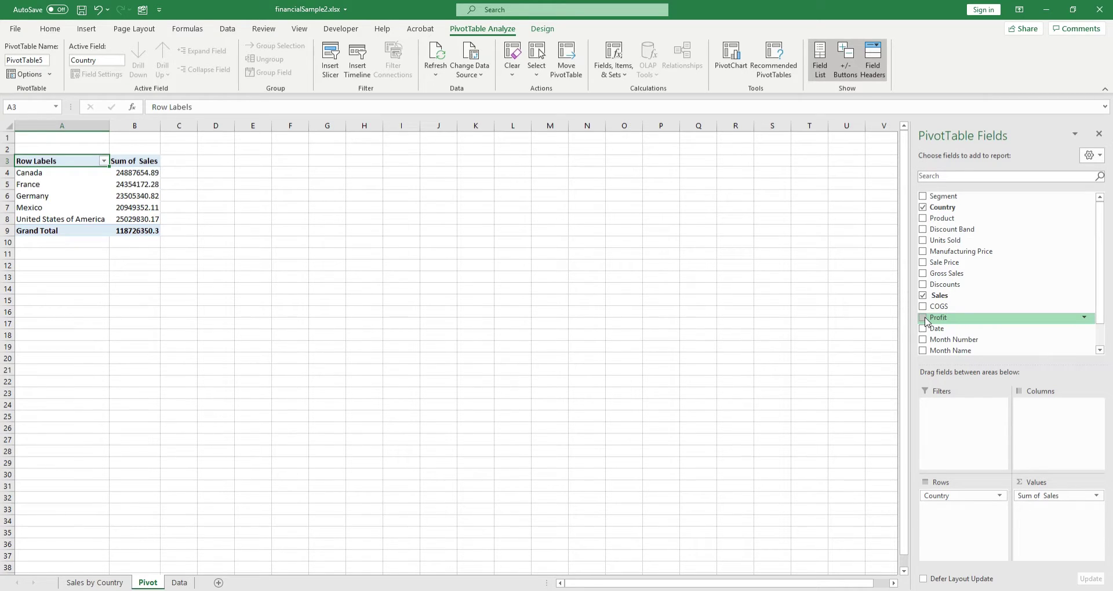
left_click(923, 317)
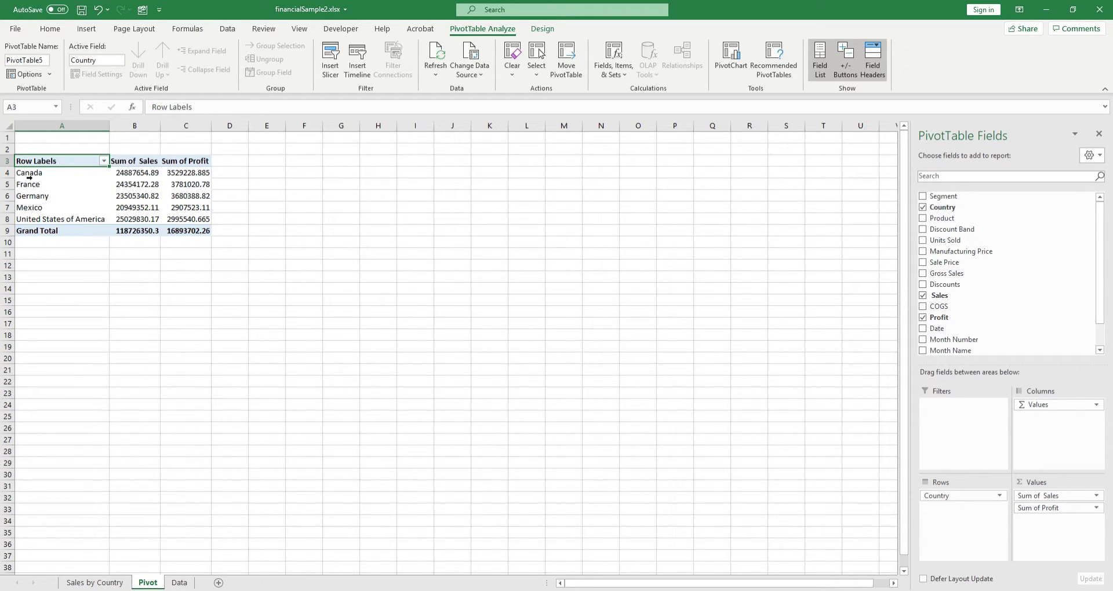
left_click(179, 583)
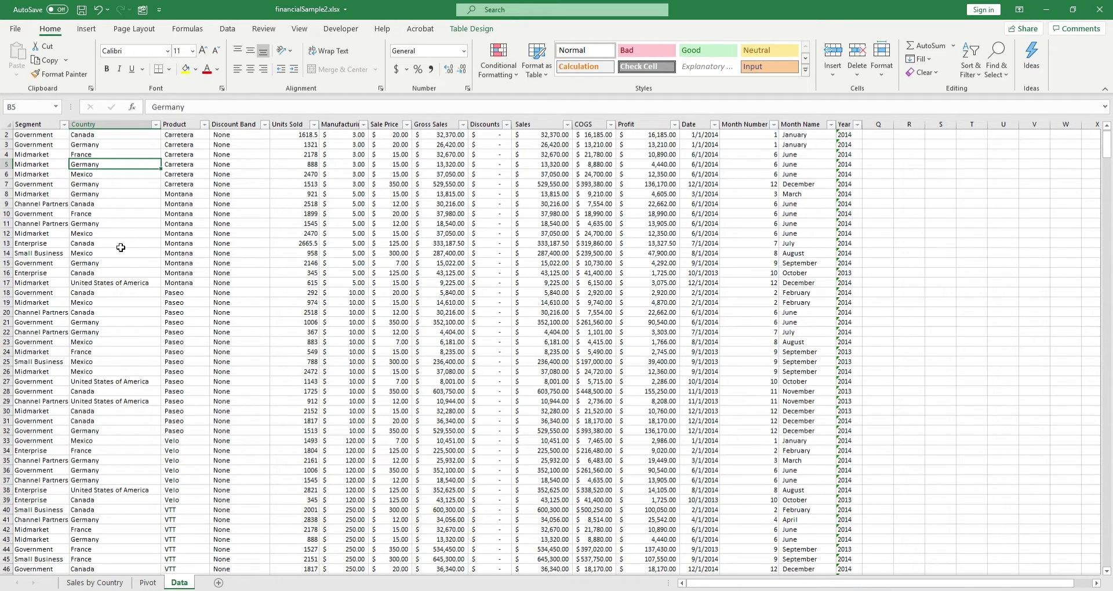
left_click(148, 582)
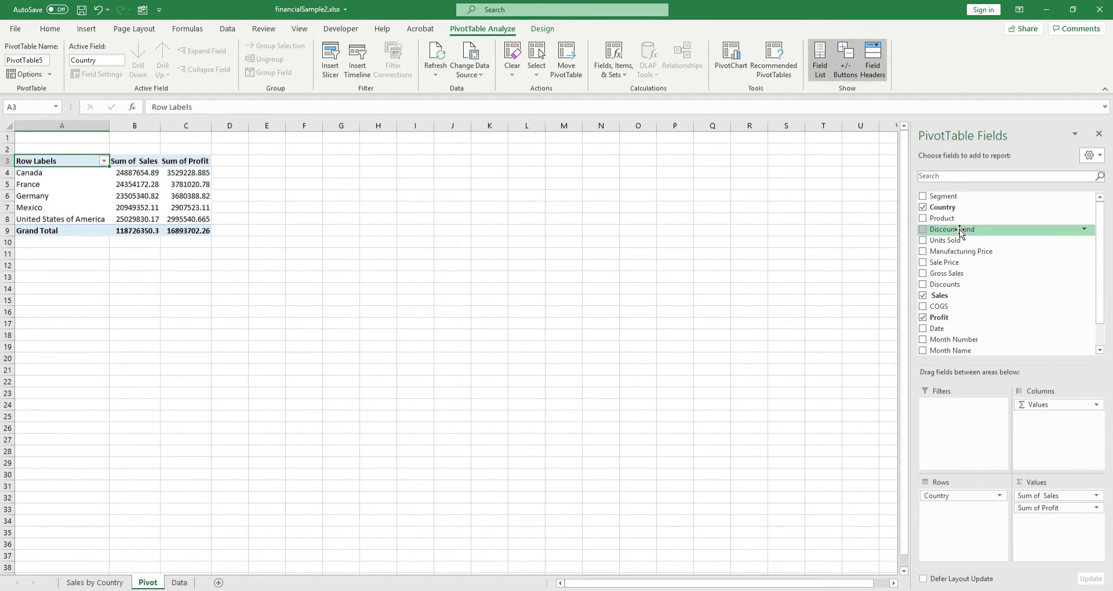
left_click_drag(949, 220, 963, 422)
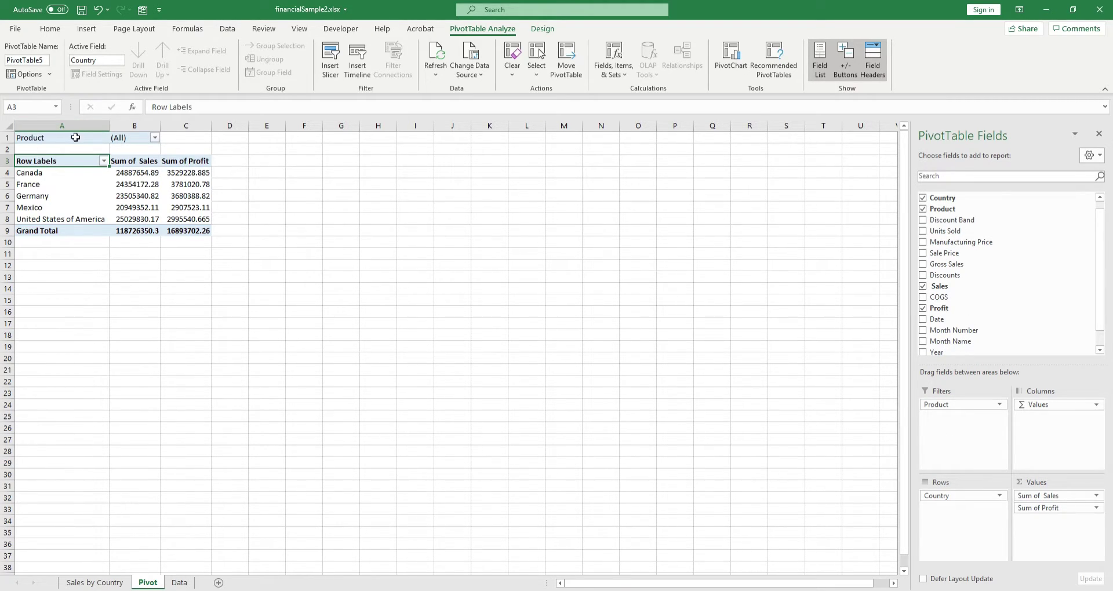
Step: Filter the PivotTable to show only the Carretera product
left_click(116, 137)
left_click(155, 138)
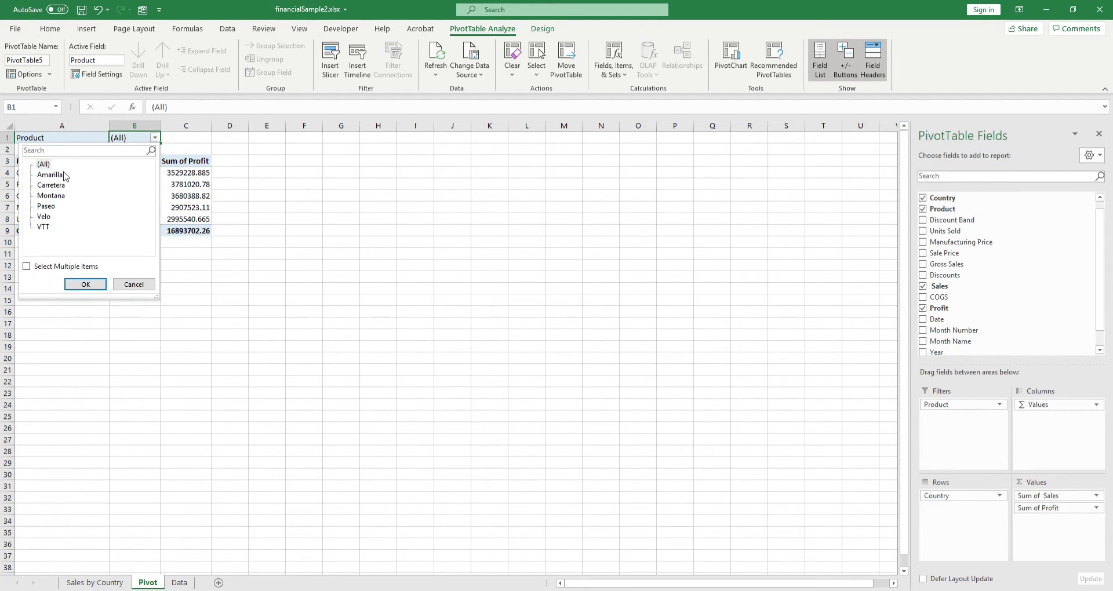
left_click(51, 187)
left_click(81, 284)
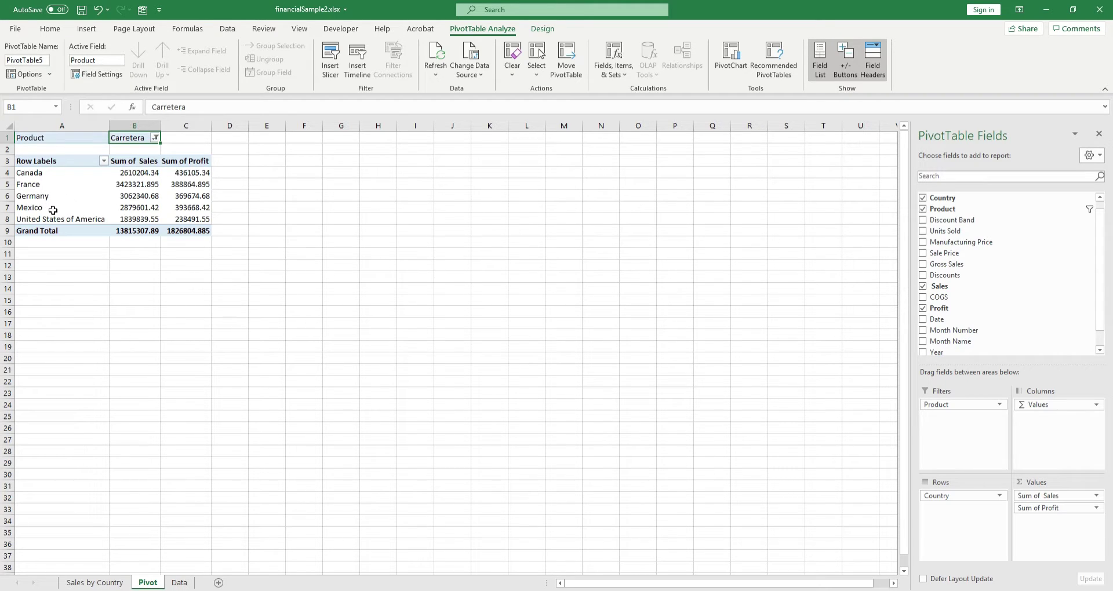
Step: Filter the PivotTable by Paseo, and replace that with a multiple-item Product filter keeping only Amarilla, Velo and VTT
left_click(155, 138)
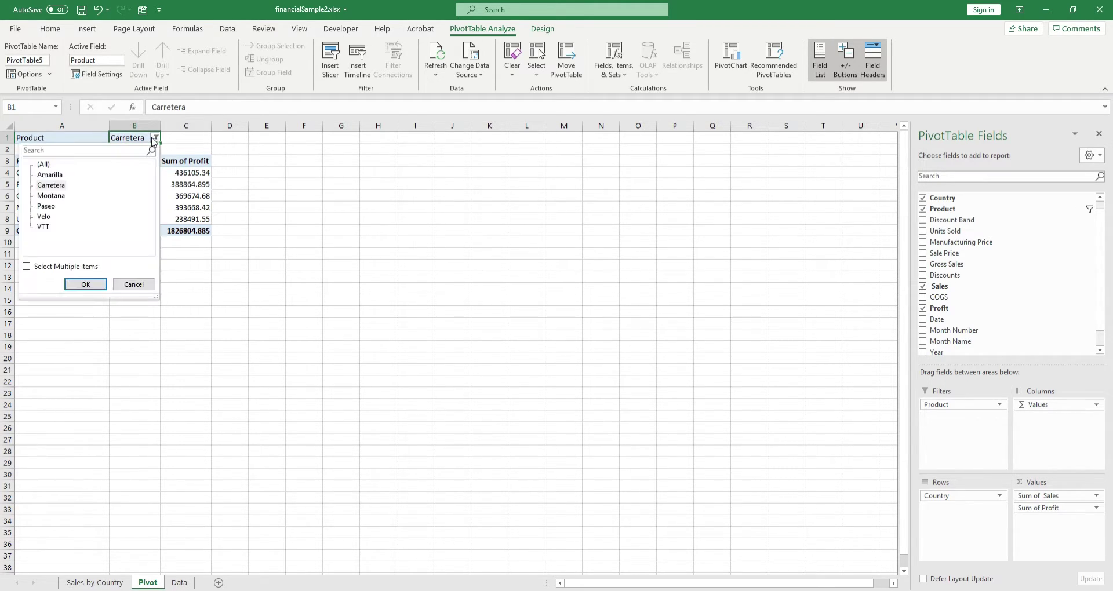
left_click(49, 210)
left_click(43, 175)
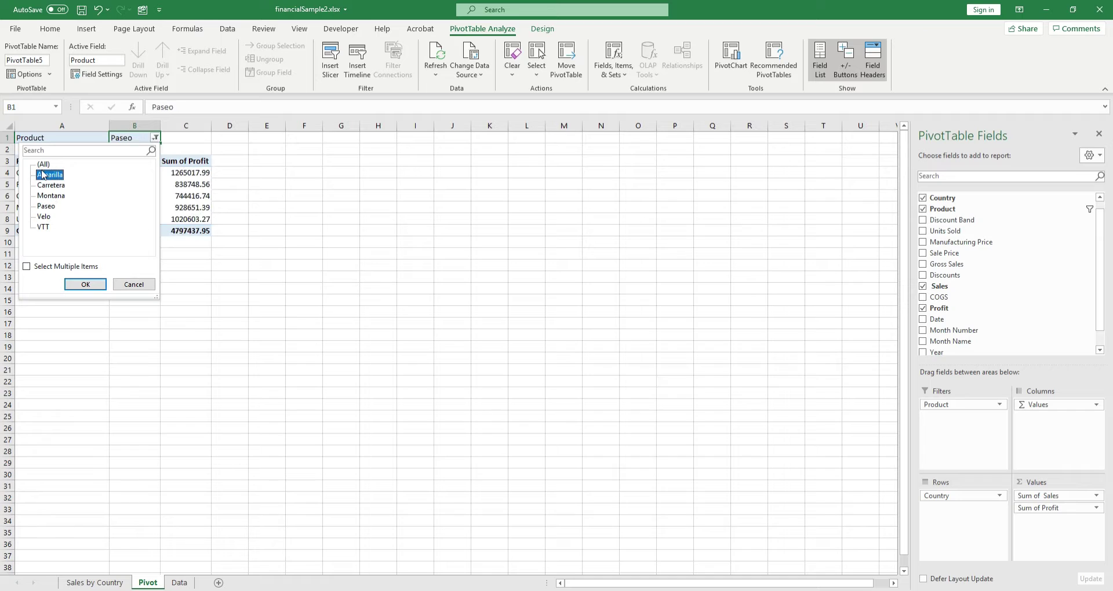
left_click(44, 164)
left_click(27, 267)
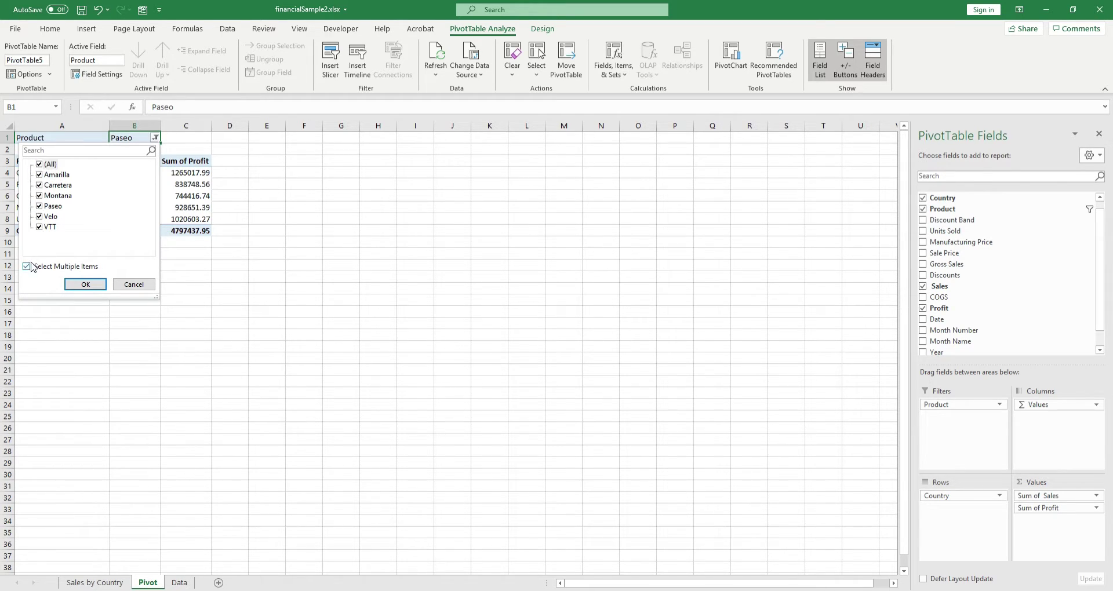
left_click(42, 175)
left_click(40, 174)
left_click(39, 186)
left_click(40, 196)
left_click(40, 207)
left_click(85, 284)
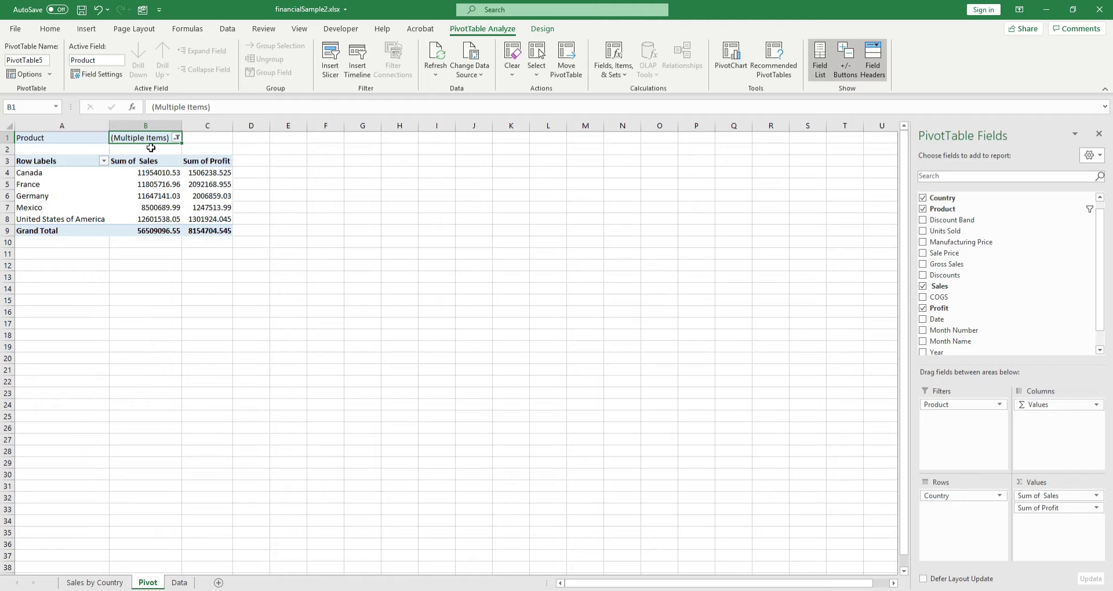
Step: Reset the PivotTable's Product filter to include all products
left_click(177, 137)
left_click(60, 165)
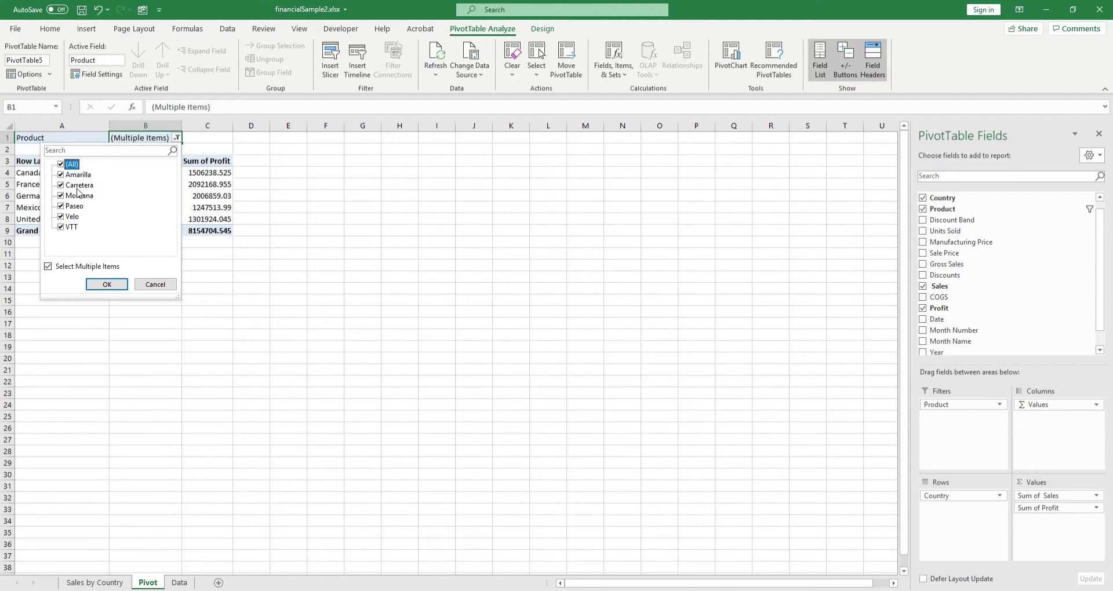
left_click(100, 284)
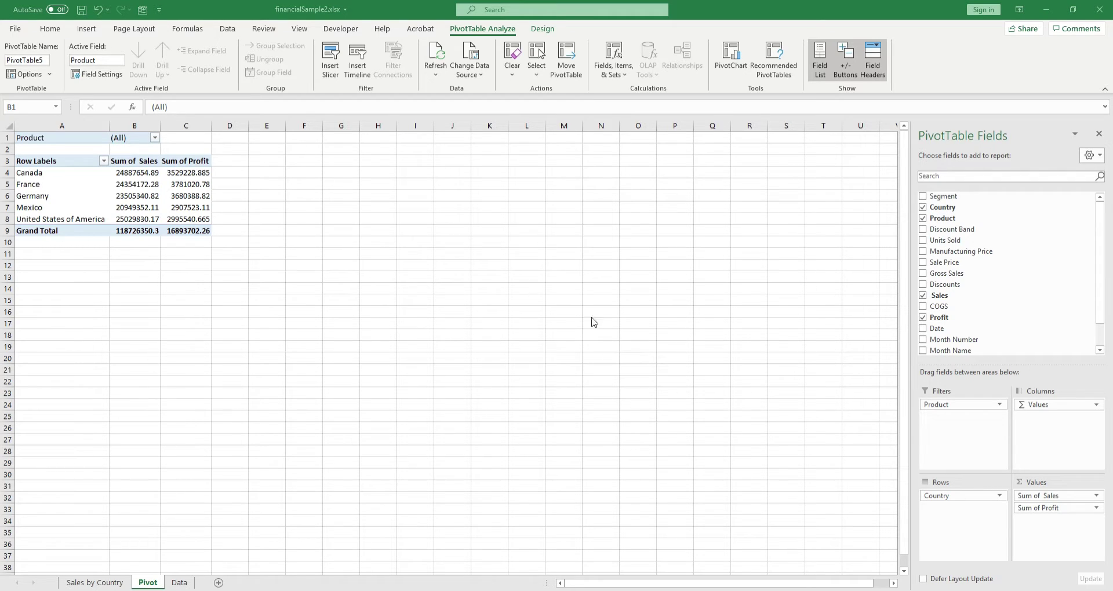
Step: Review the Data sheet's columns and add Units Sold to the values of the PivotTable on the Pivot sheet
left_click(184, 583)
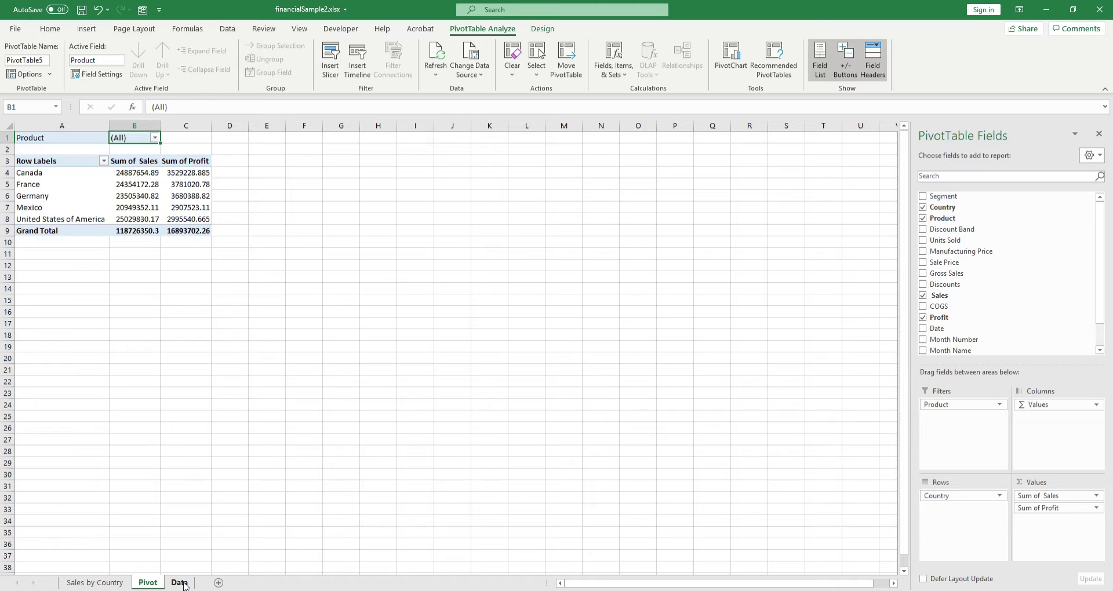
left_click(184, 583)
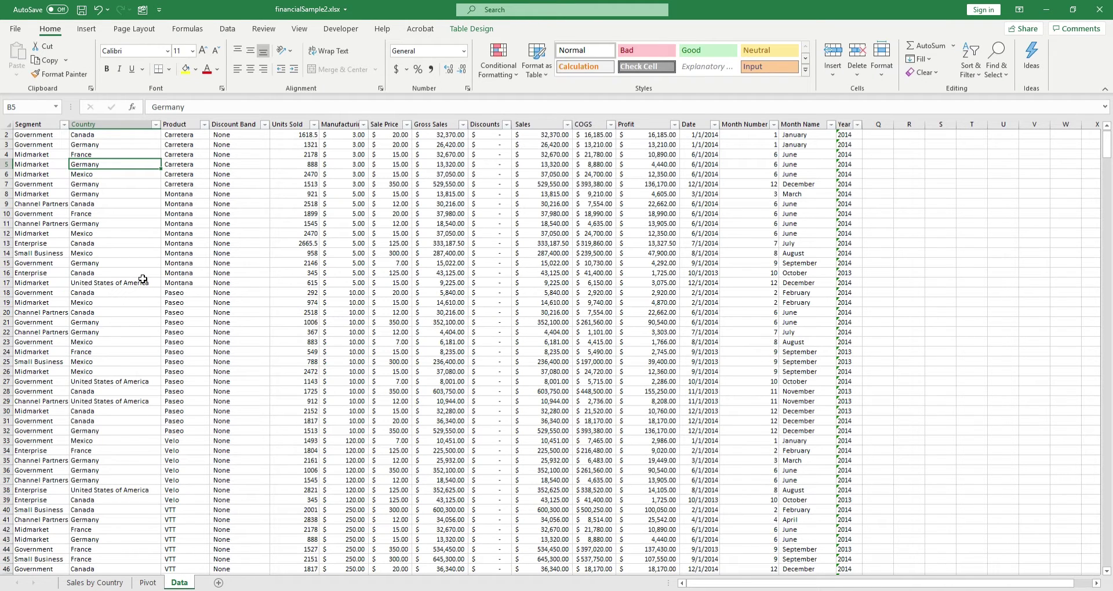
scroll(142, 279, "up", 1)
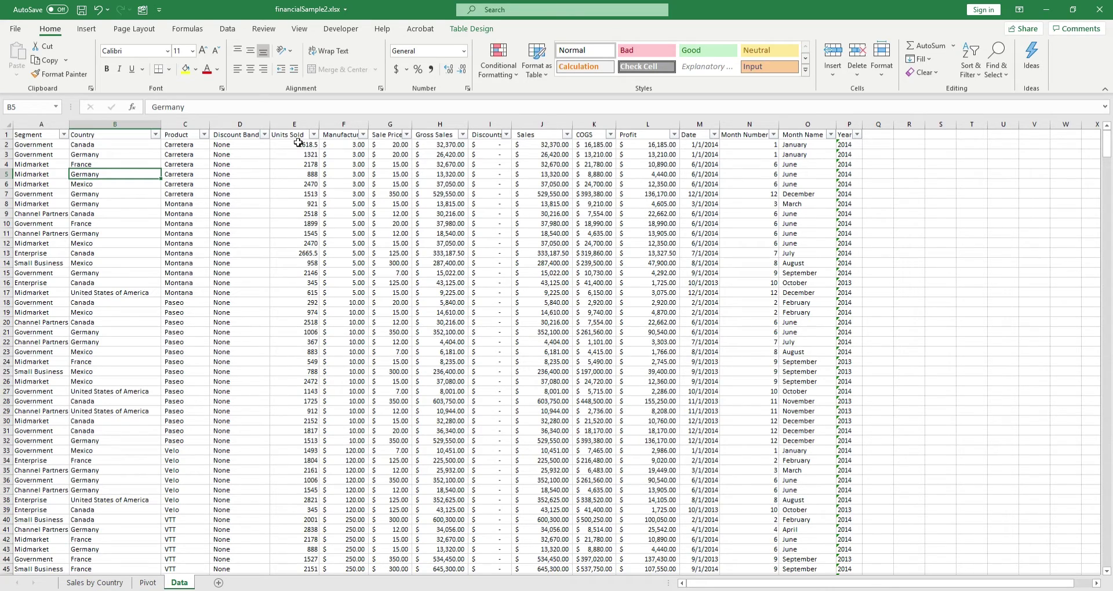
scroll(326, 171, "up", 2, "ctrl")
scroll(322, 180, "up", 4, "ctrl")
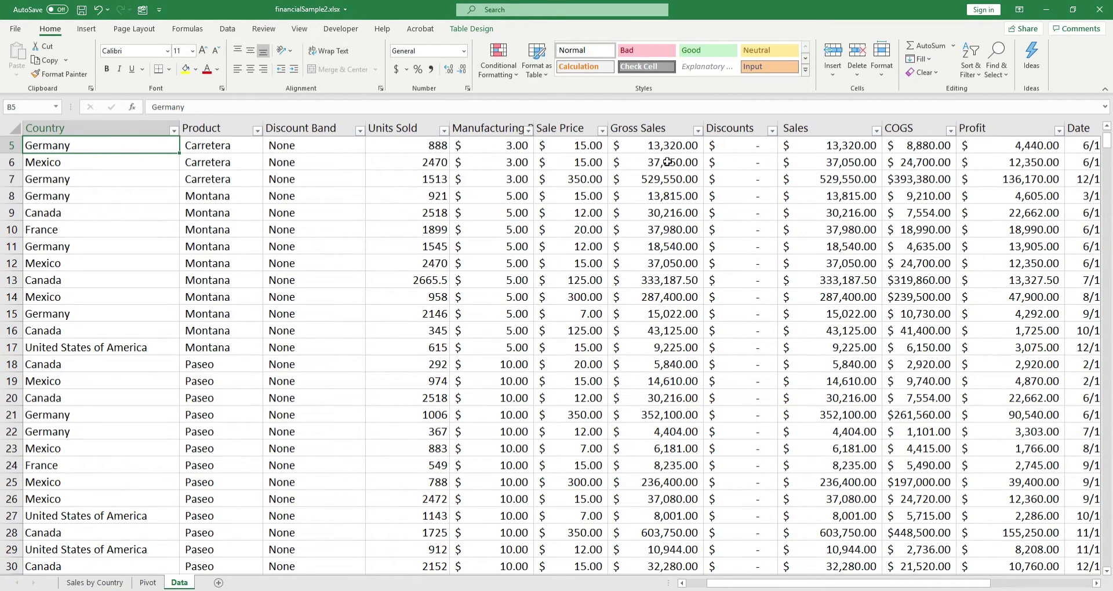
left_click(155, 583)
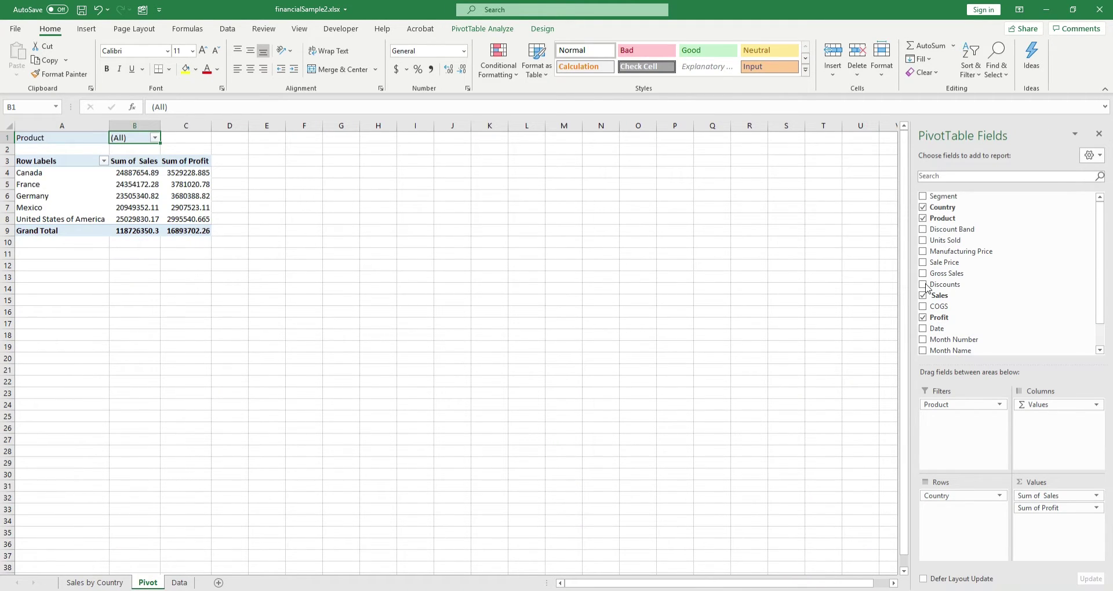
left_click(923, 240)
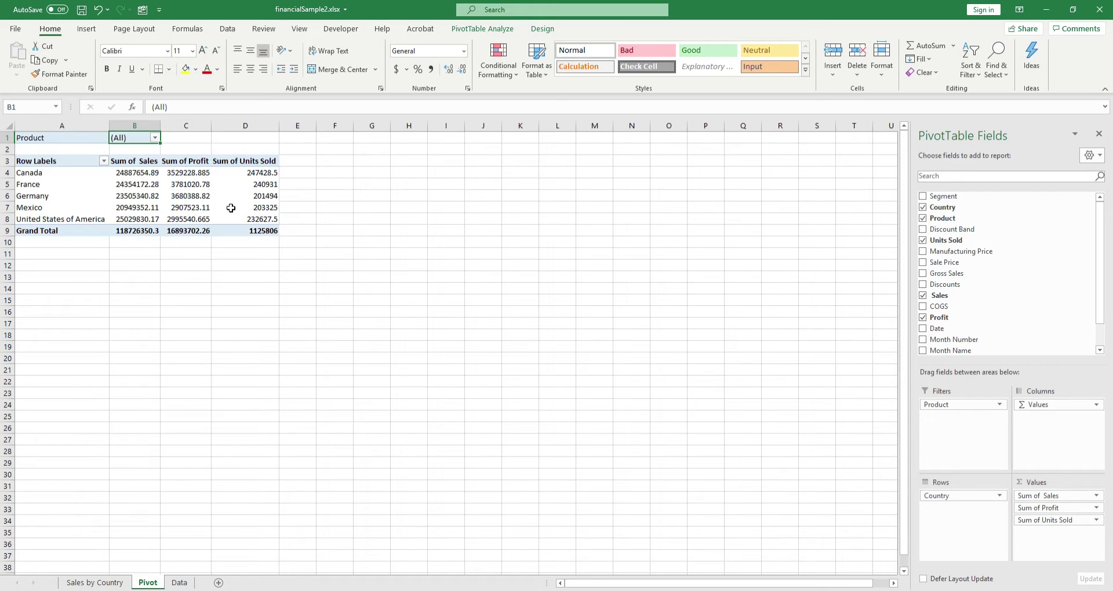
Step: Format the Sum of Units Sold values for the five countries as Number with 0 decimal places
left_click(249, 174)
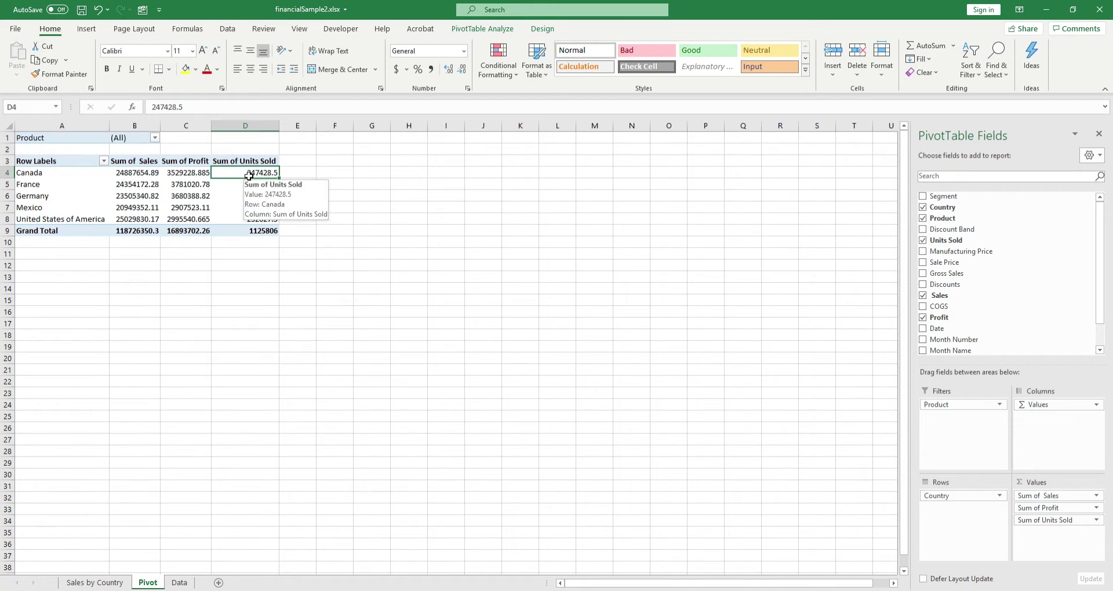
left_click_drag(237, 175, 236, 220)
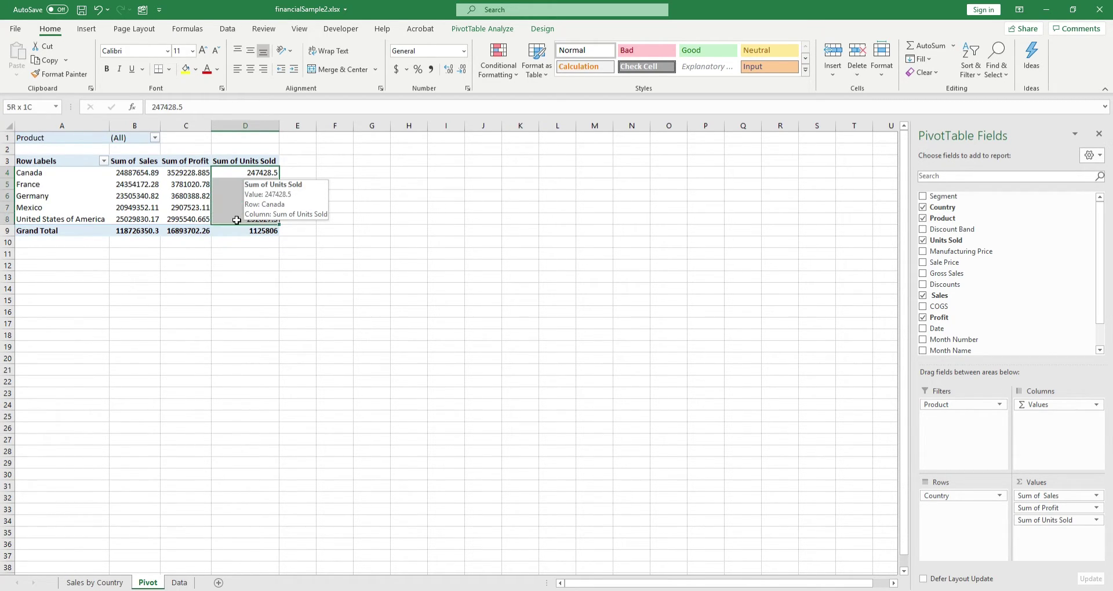
right_click(239, 175)
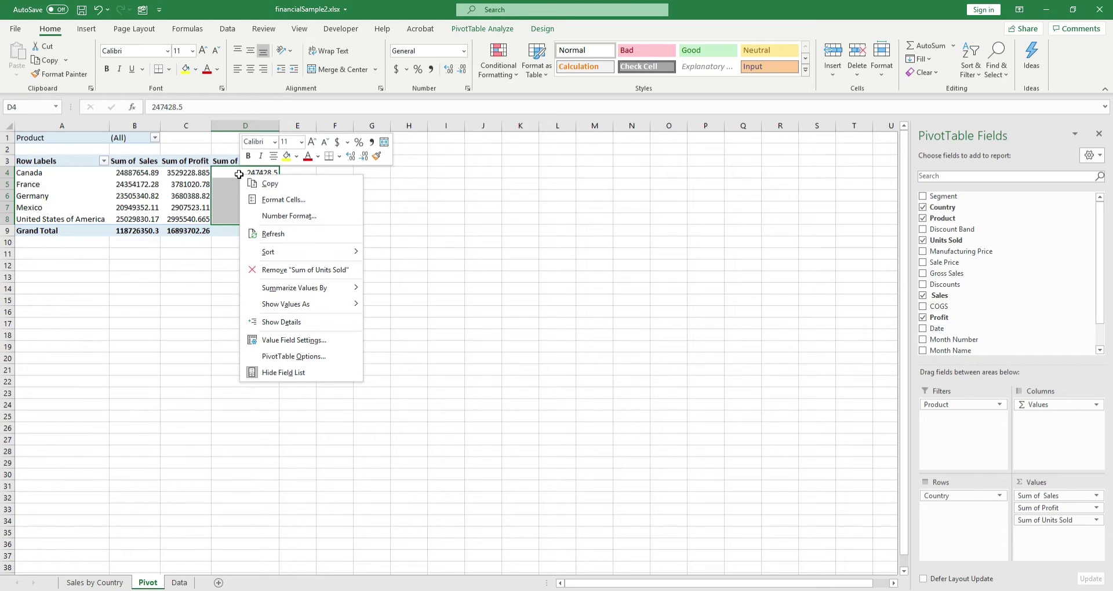
left_click(276, 205)
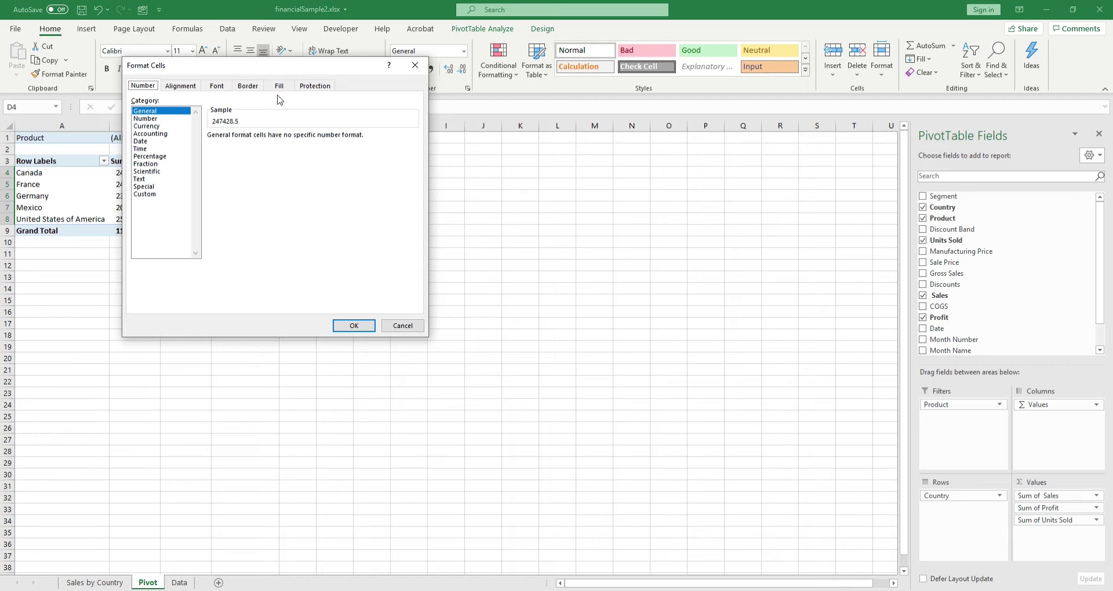
left_click_drag(281, 65, 547, 136)
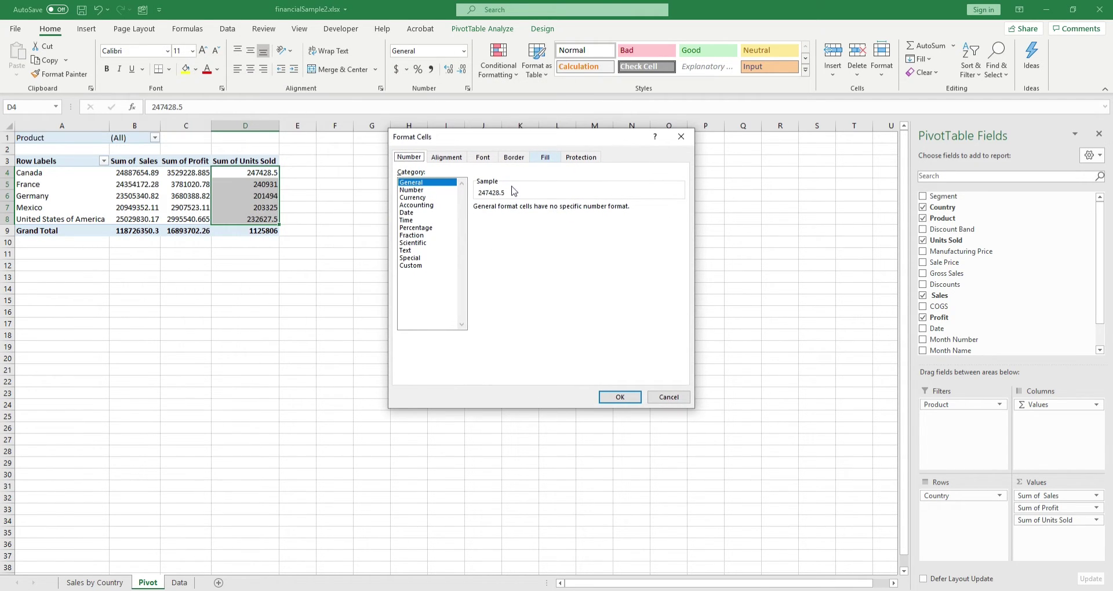
left_click(415, 199)
left_click(415, 184)
left_click(424, 190)
left_click(424, 184)
left_click(424, 190)
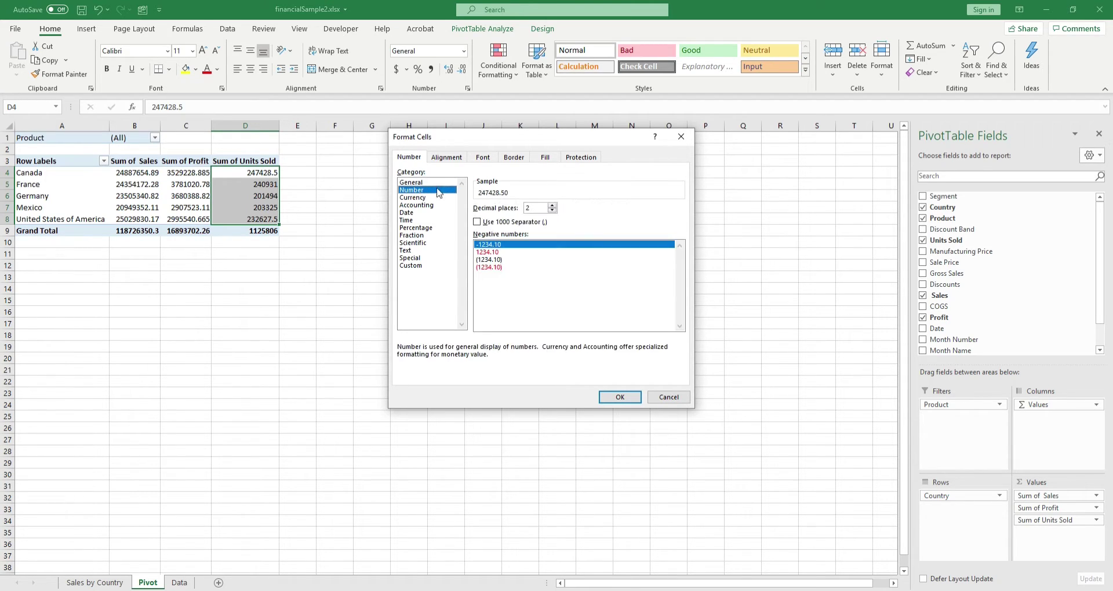
left_click(552, 211)
left_click(552, 211)
left_click(609, 397)
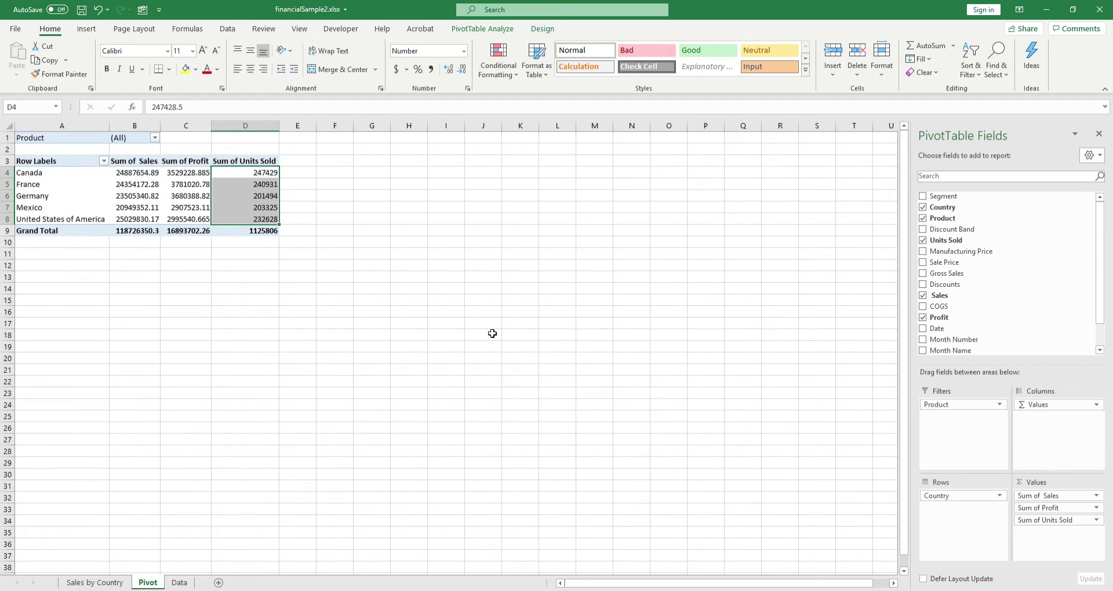
Step: Apply the dollar Accounting number format to the Sum of Sales and Sum of Profit values for the five countries
left_click(177, 173)
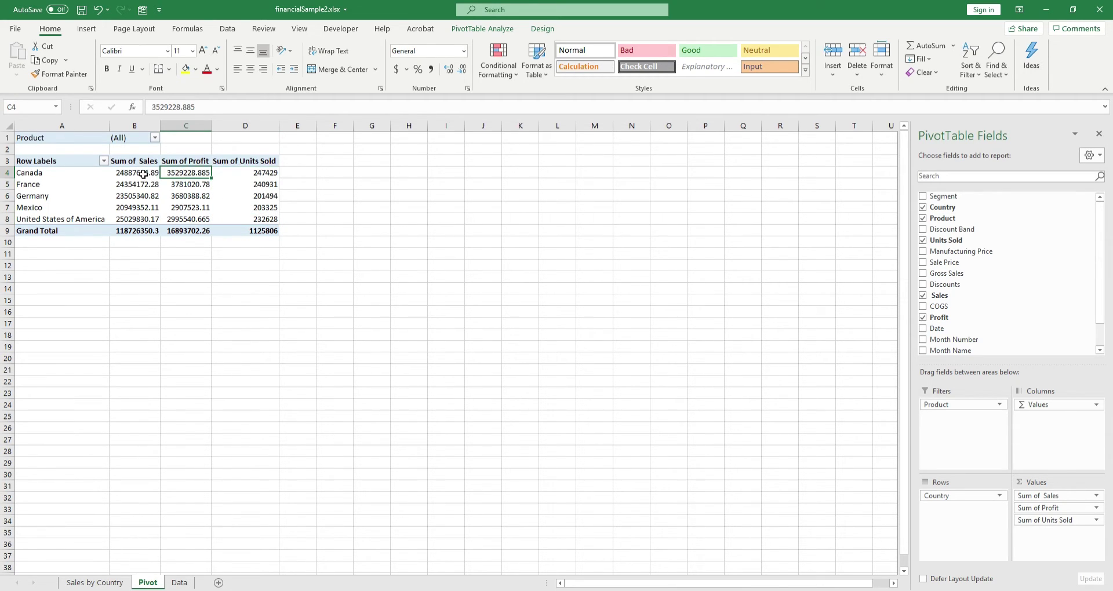
left_click_drag(146, 174, 181, 221)
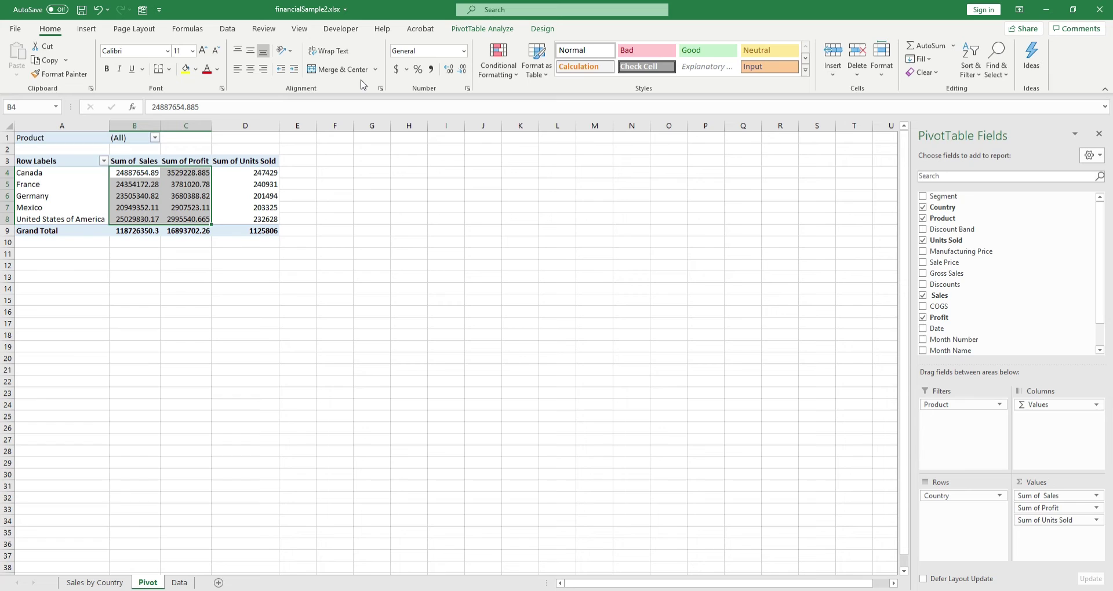
left_click(397, 69)
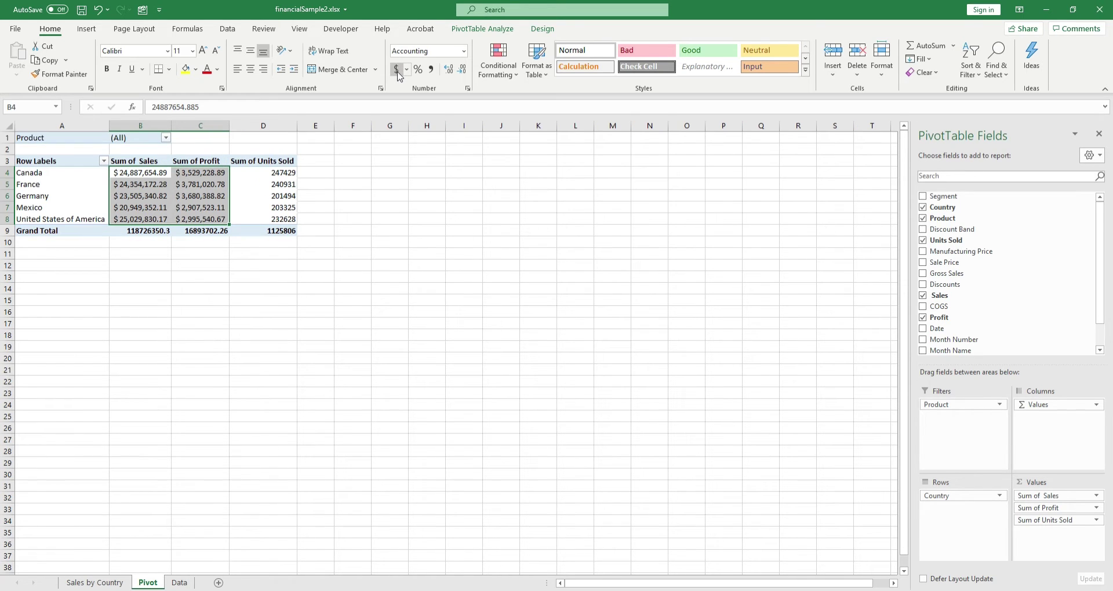
left_click(252, 195)
left_click(316, 253)
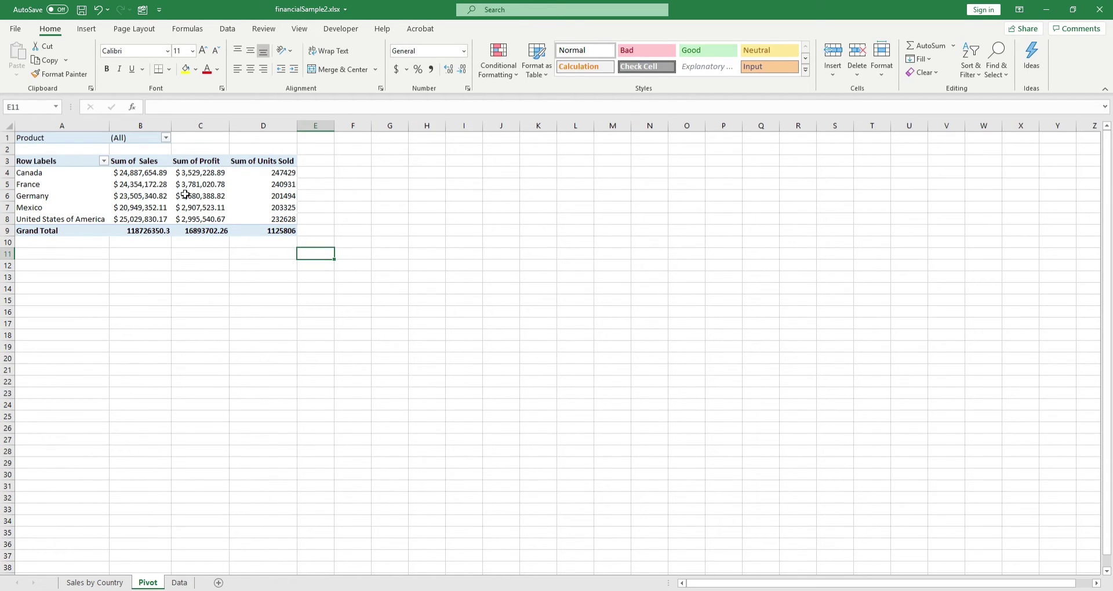